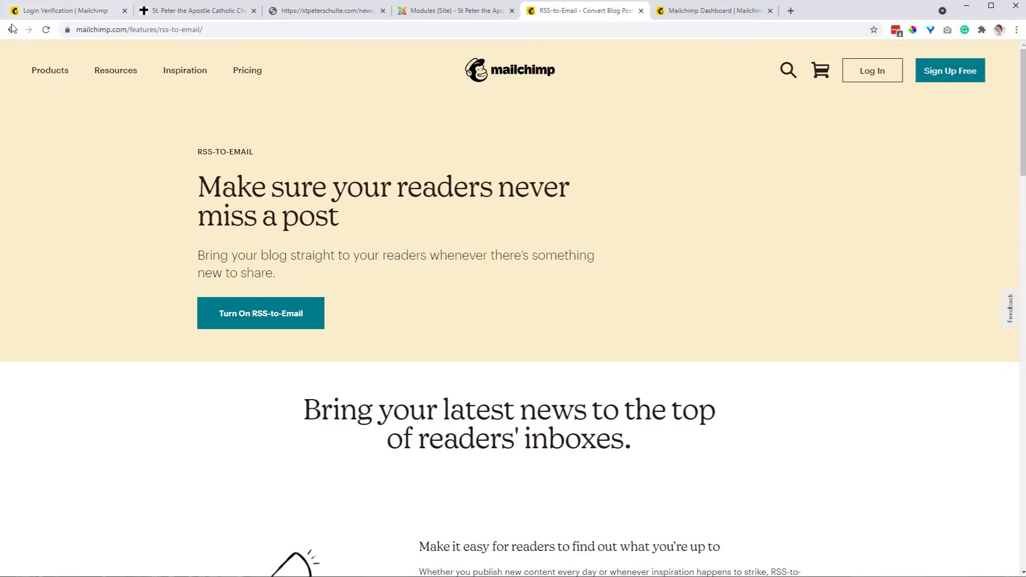
Open the RSS-to-Email feature page from the Mailchimp site and turn on RSS-to-Email
{"action": "left_click", "coordinate": [50, 70]}
{"action": "mouse_move", "coordinate": [110, 275]}
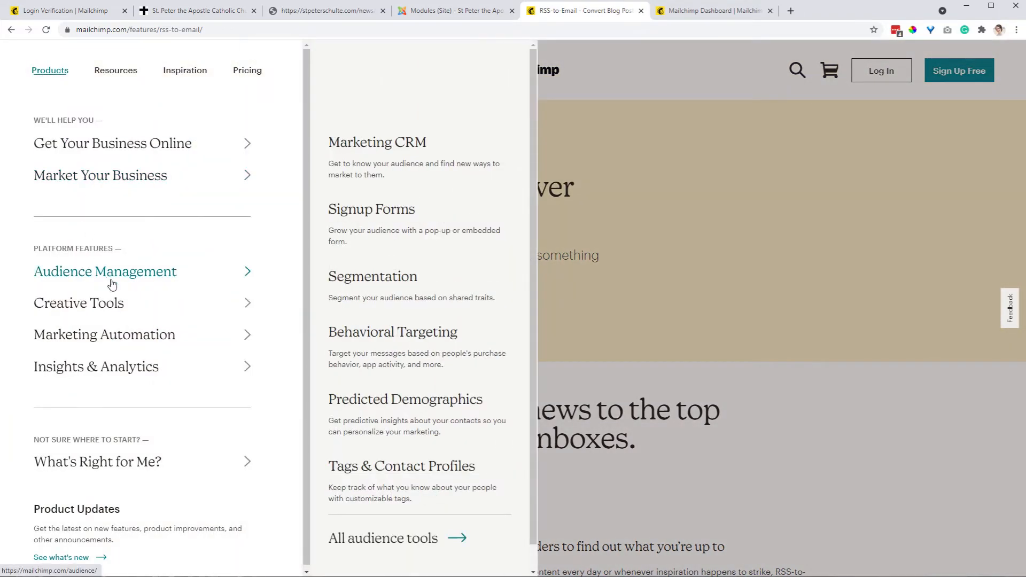
{"action": "mouse_move", "coordinate": [121, 336]}
{"action": "left_click", "coordinate": [746, 382]}
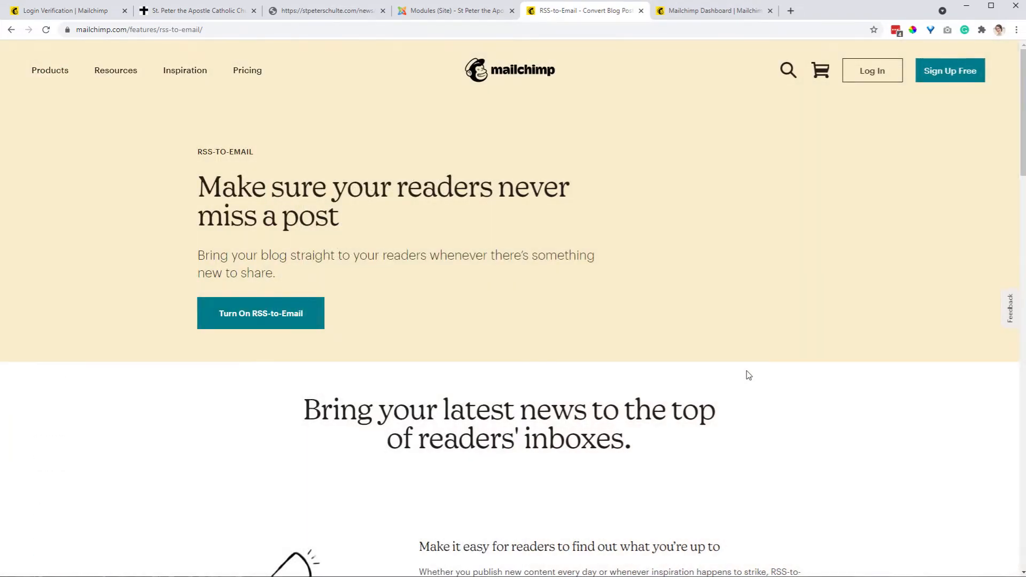
{"action": "scroll", "coordinate": [747, 379], "scroll_direction": "down", "scroll_amount": 20}
{"action": "scroll", "coordinate": [748, 374], "scroll_direction": "up", "scroll_amount": 20}
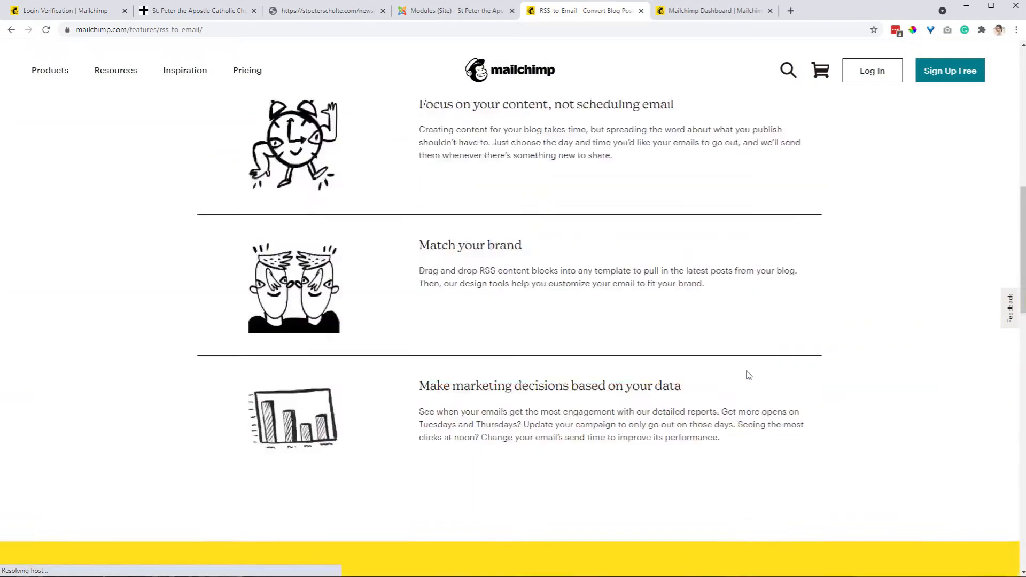
{"action": "key", "text": "alt+Left"}
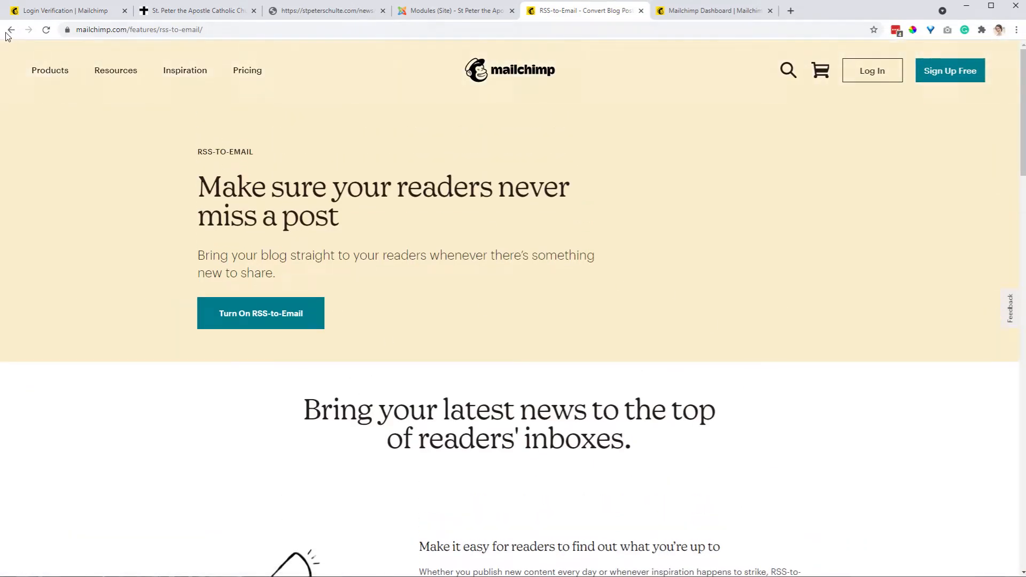
{"action": "scroll", "coordinate": [642, 422], "scroll_direction": "up", "scroll_amount": 15}
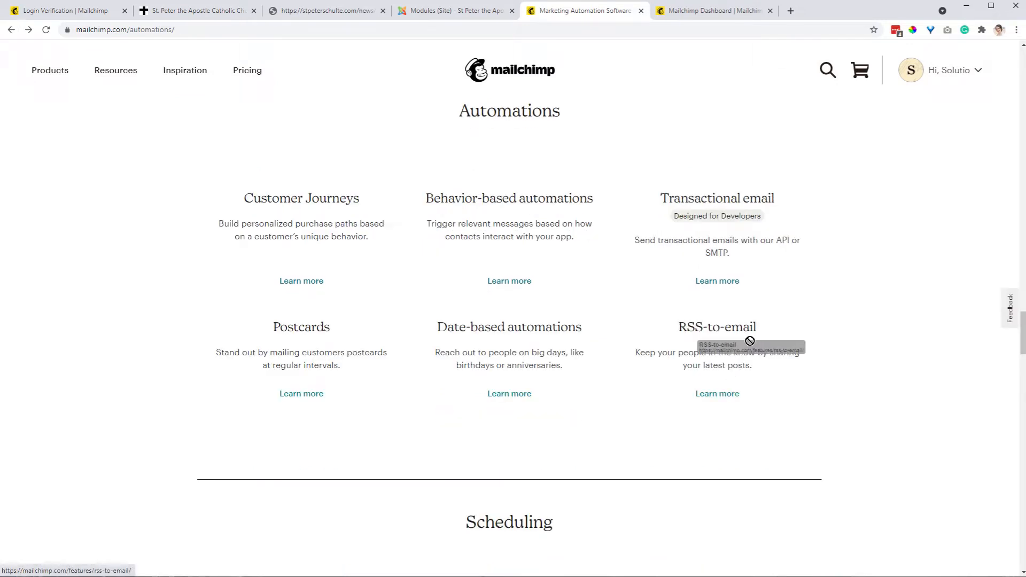
{"action": "left_click", "coordinate": [716, 398]}
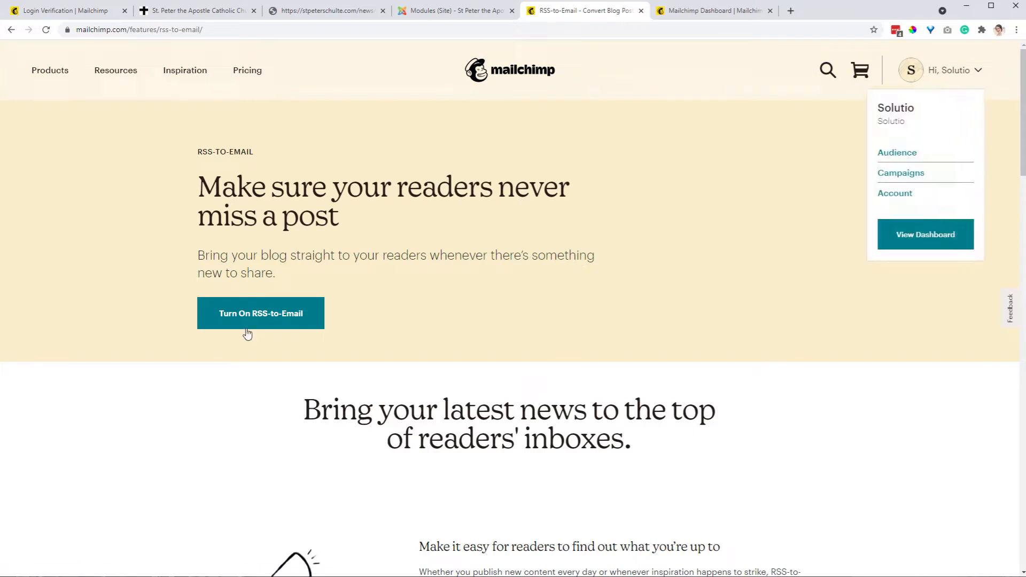
{"action": "left_click", "coordinate": [273, 320]}
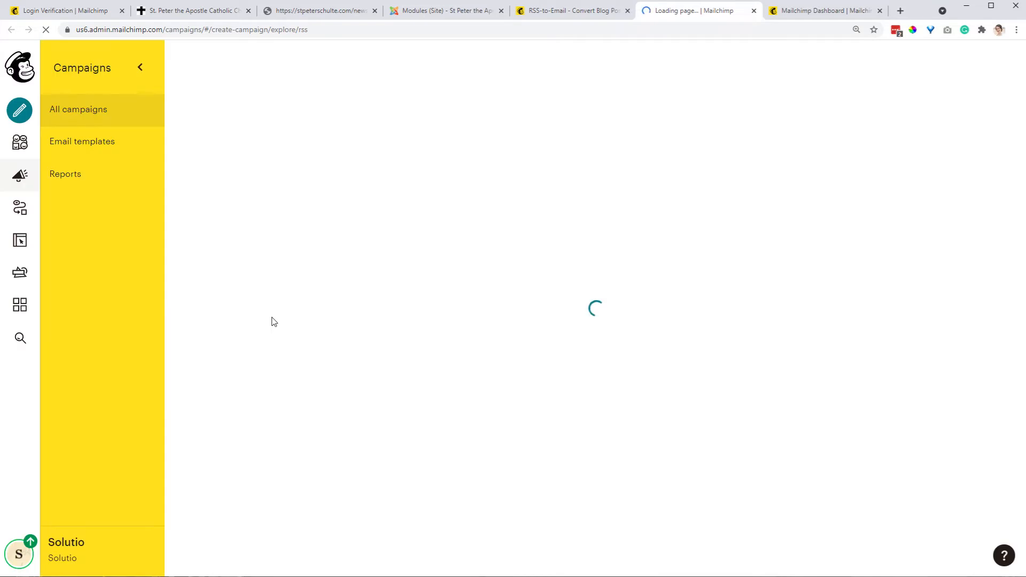
Review the single email, onboarding and education series options for a welcome automation in the dashboard
{"action": "left_click", "coordinate": [815, 10]}
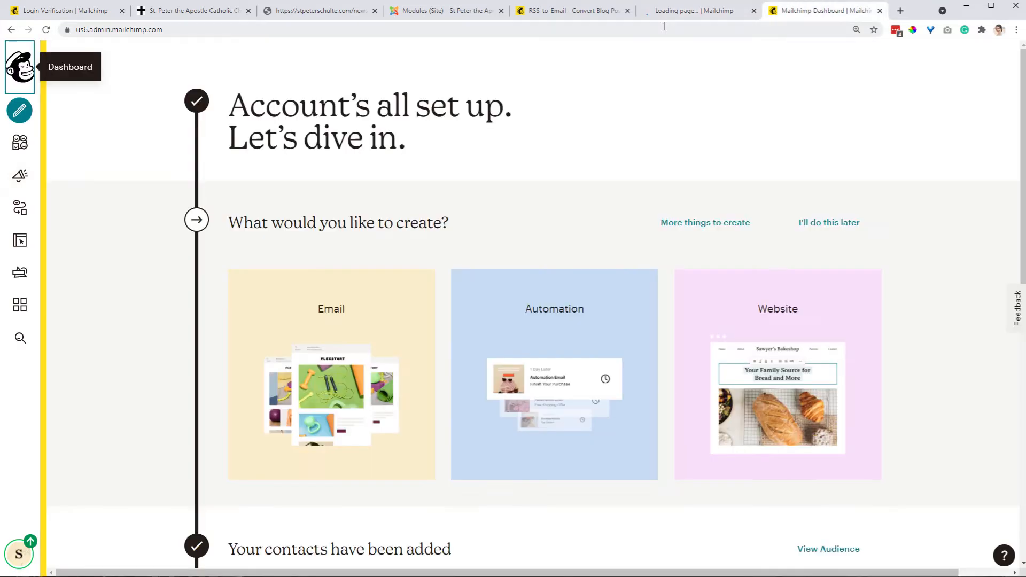
{"action": "left_click", "coordinate": [556, 310]}
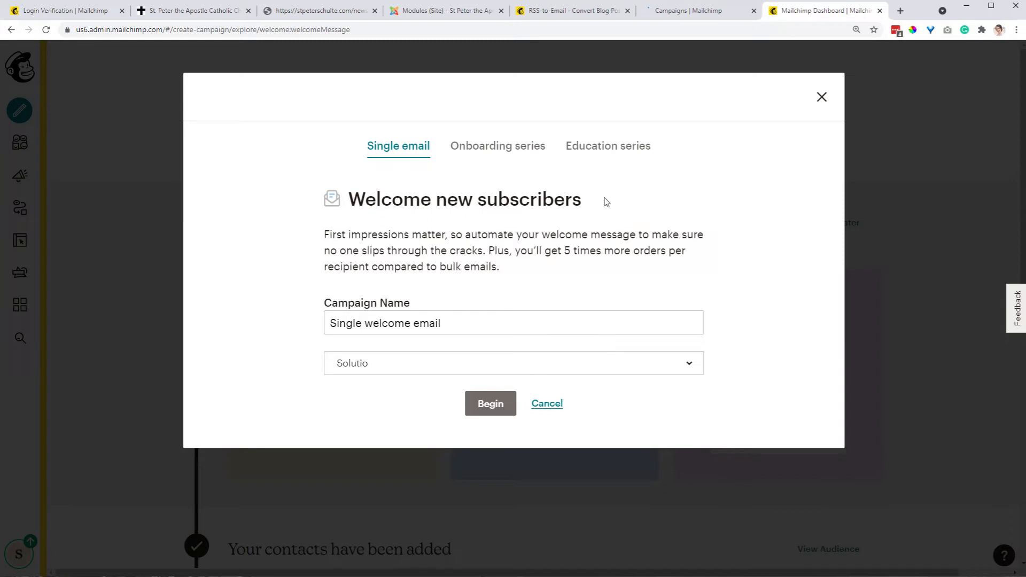
{"action": "left_click", "coordinate": [534, 152]}
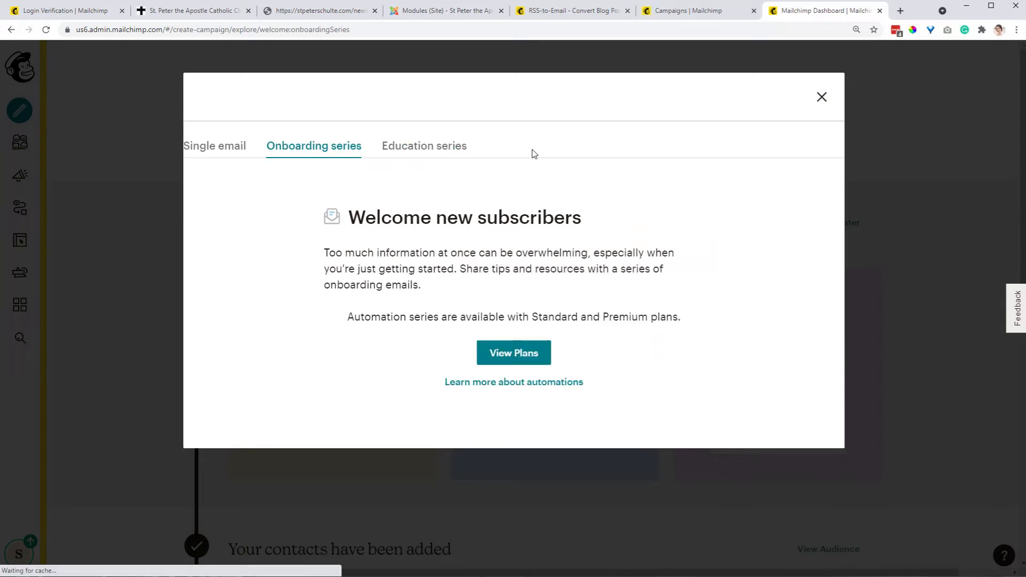
{"action": "left_click", "coordinate": [599, 147]}
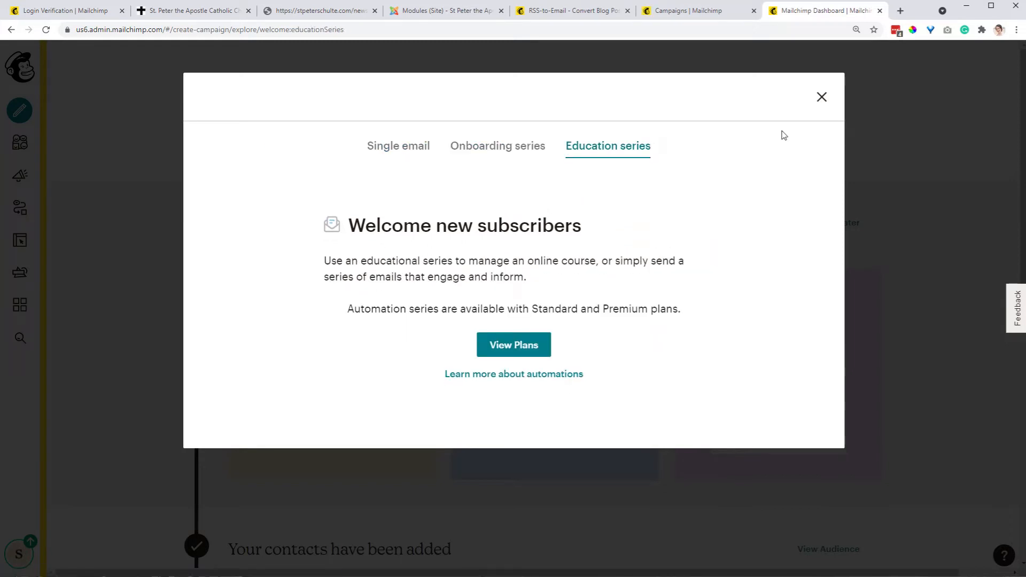
{"action": "left_click", "coordinate": [821, 97]}
Open the Share your blog posts setup from the Automations customer journeys list
{"action": "left_click", "coordinate": [21, 208]}
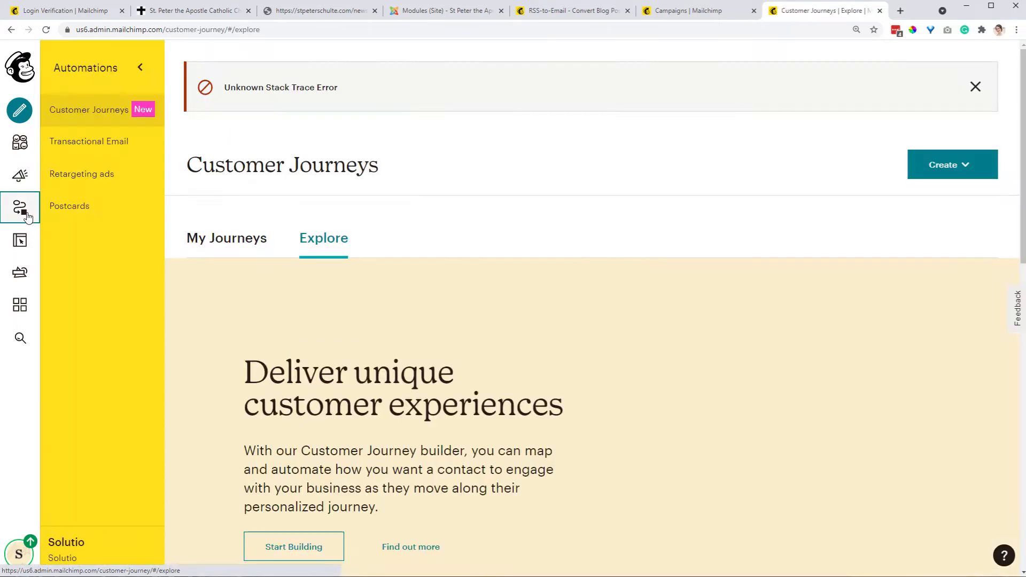
{"action": "scroll", "coordinate": [577, 350], "scroll_direction": "down", "scroll_amount": 15}
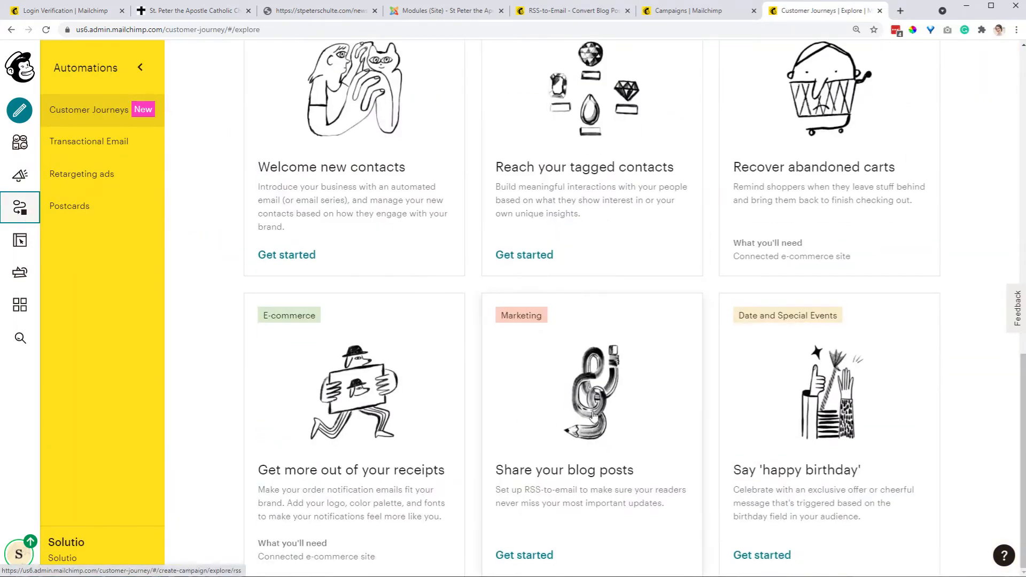
{"action": "left_click", "coordinate": [590, 502]}
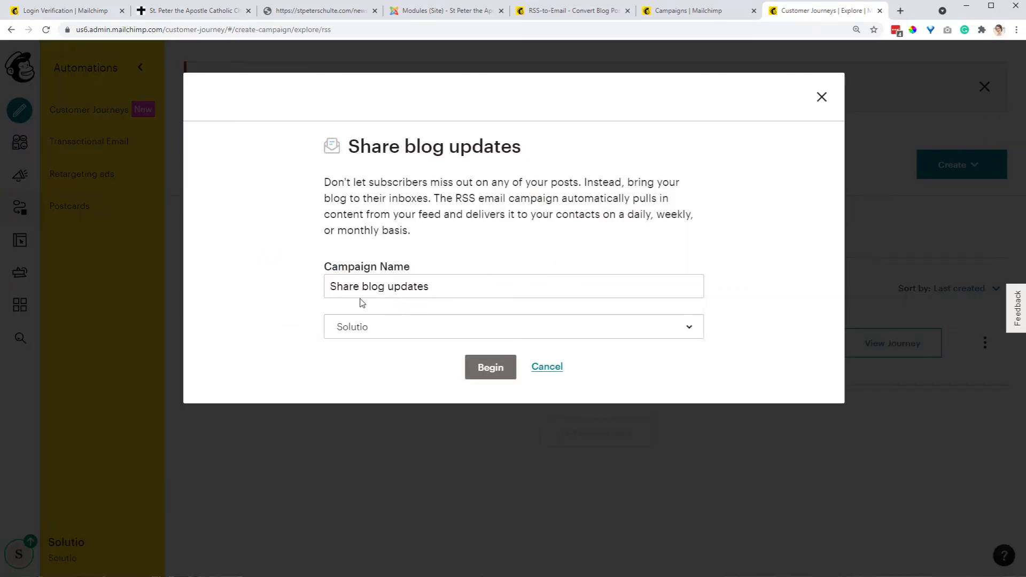
{"action": "left_click", "coordinate": [444, 283]}
{"action": "key", "text": "ctrl+a"}
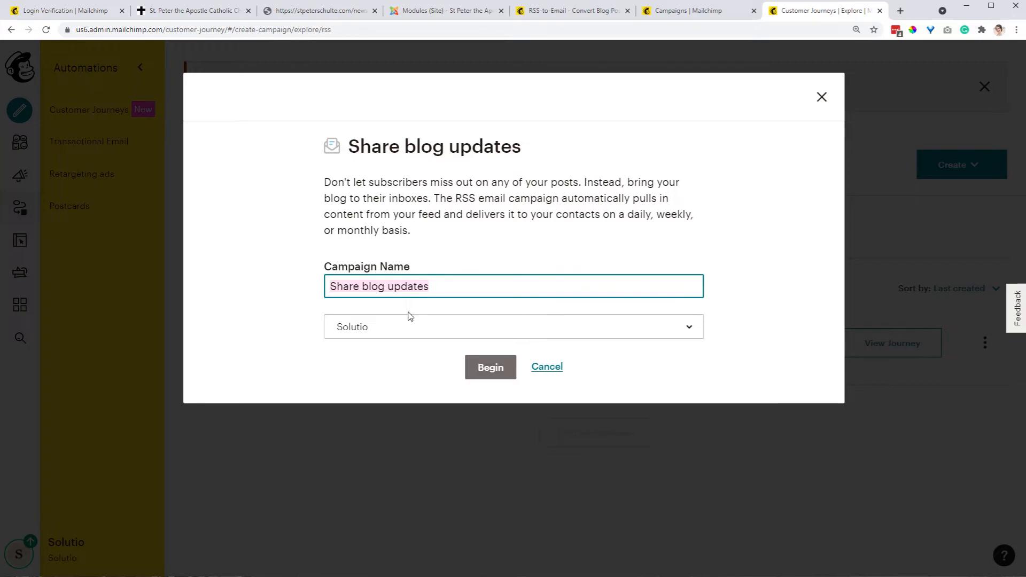
Name the RSS campaign Bulletin Sample in the Share blog updates dialog
{"action": "left_click", "coordinate": [671, 10]}
{"action": "left_click", "coordinate": [837, 14]}
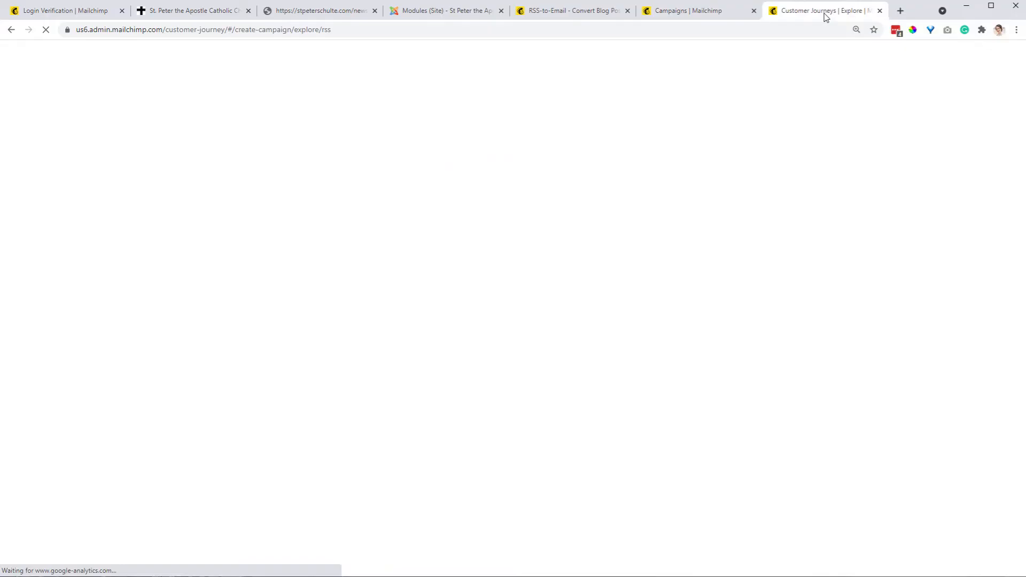
{"action": "left_click", "coordinate": [689, 16]}
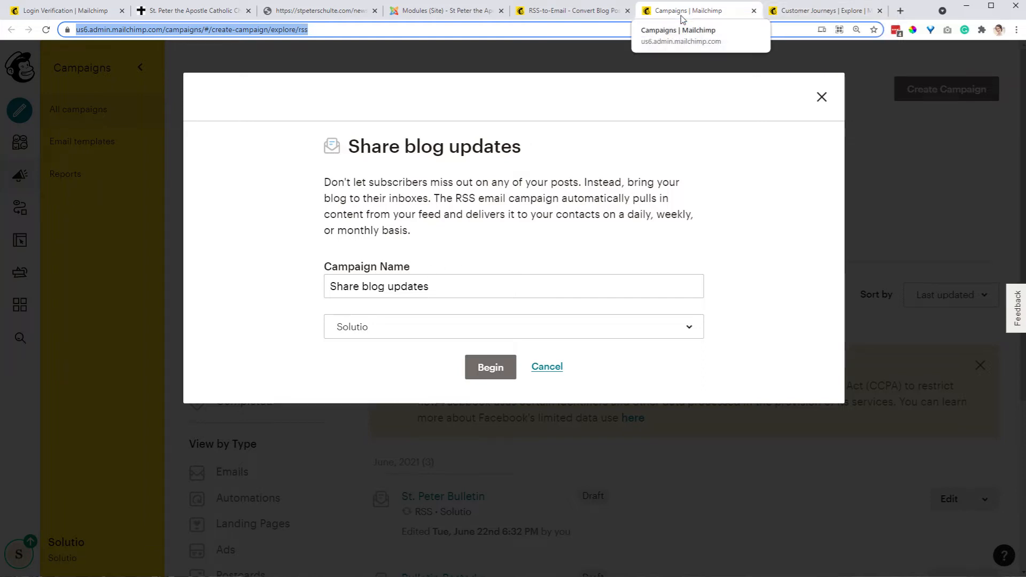
{"action": "left_click_drag", "start_coordinate": [442, 284], "coordinate": [237, 283]}
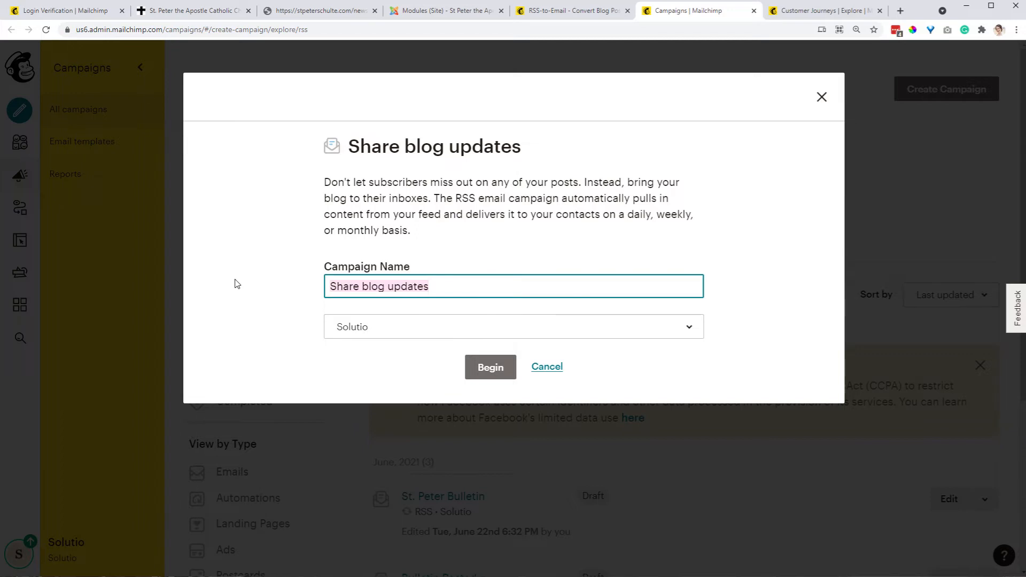
{"action": "type", "text": "Bulee"}
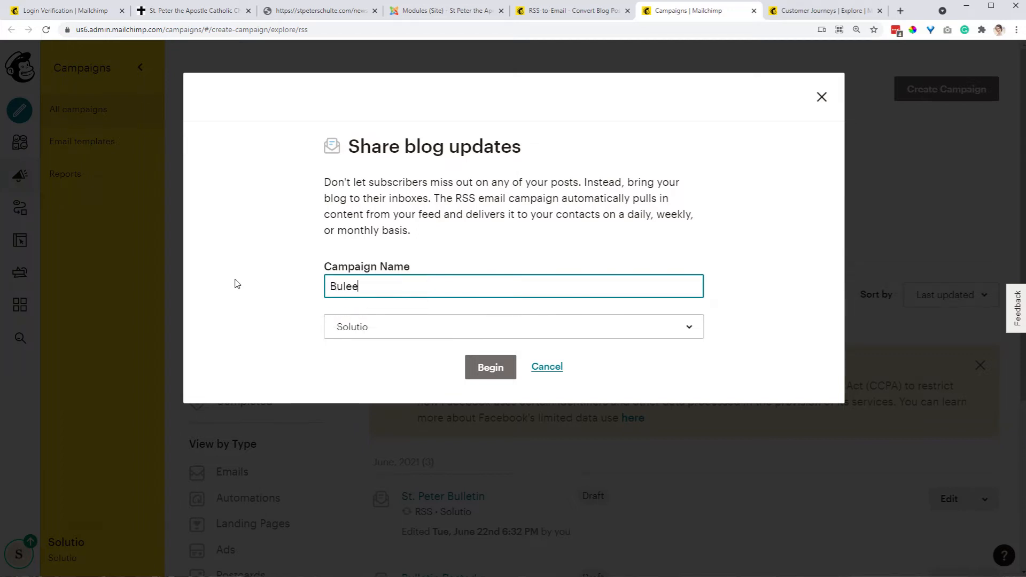
{"action": "key", "text": "BackSpace"}
{"action": "key", "text": "BackSpace"}
{"action": "type", "text": "letin Samp"}
Select the Solutio audience and begin the campaign
{"action": "left_click", "coordinate": [460, 328]}
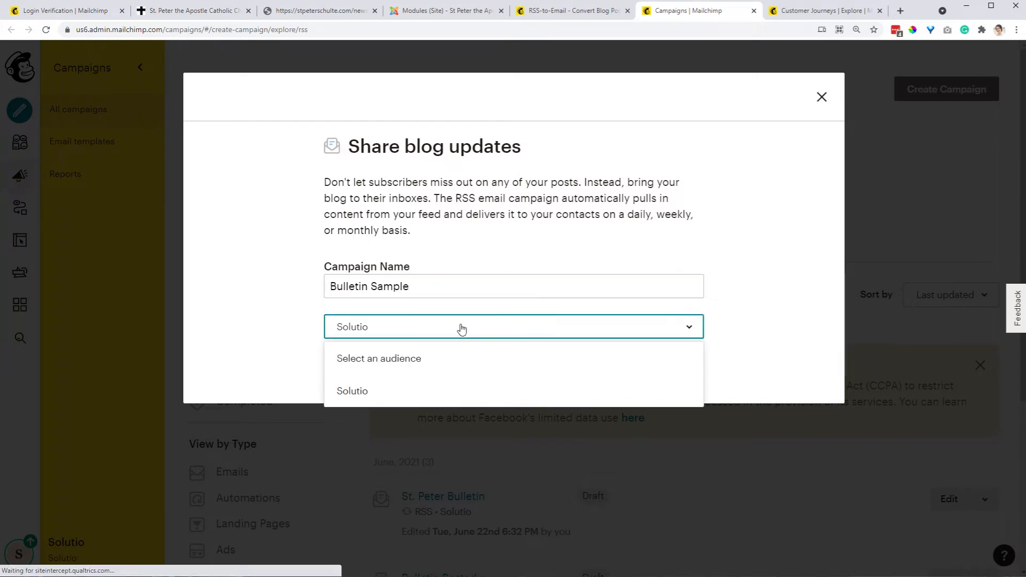
{"action": "left_click", "coordinate": [562, 399]}
{"action": "left_click", "coordinate": [484, 366]}
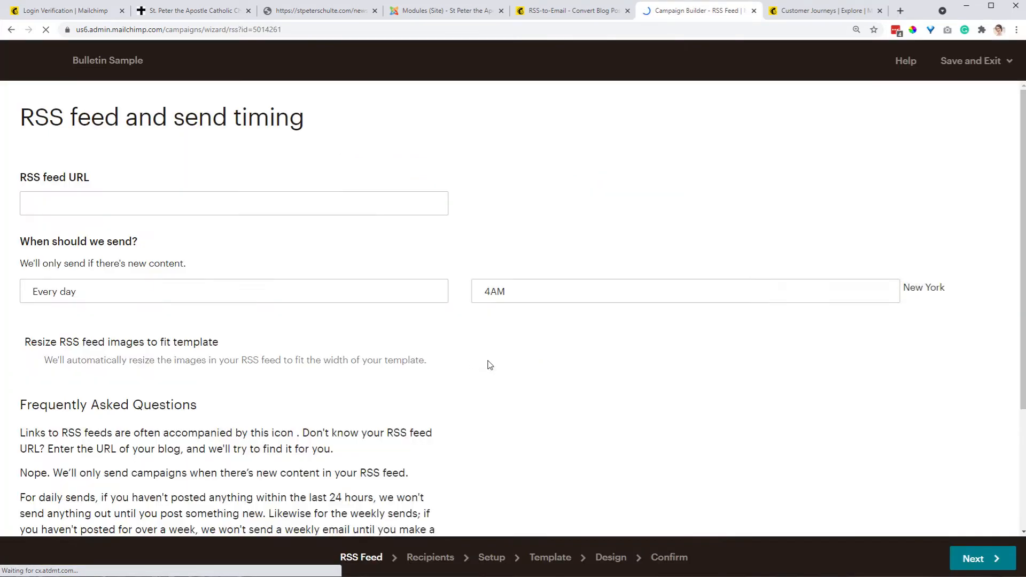
Copy the RSS feed URL of the bulletin page on the parish website
{"action": "left_click", "coordinate": [297, 13]}
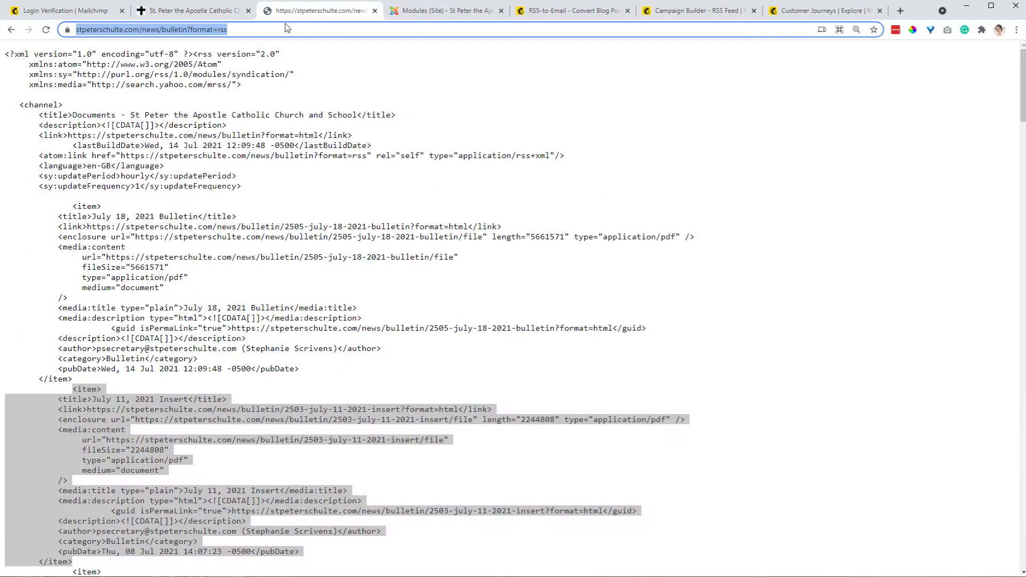
{"action": "left_click", "coordinate": [199, 10]}
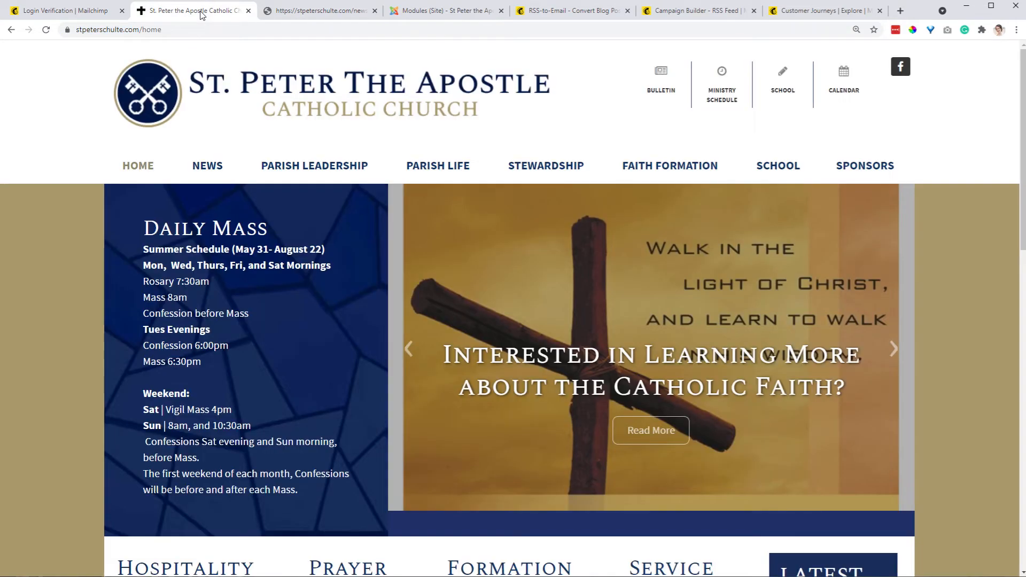
{"action": "mouse_move", "coordinate": [195, 169]}
{"action": "left_click", "coordinate": [211, 204]}
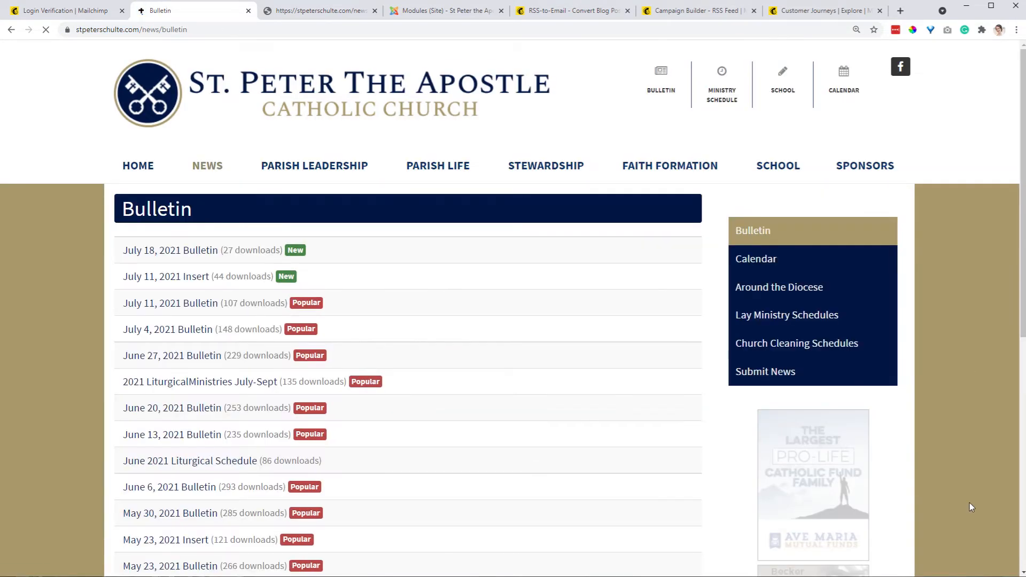
{"action": "scroll", "coordinate": [915, 479], "scroll_direction": "down", "scroll_amount": 1}
{"action": "scroll", "coordinate": [915, 479], "scroll_direction": "down", "scroll_amount": 2}
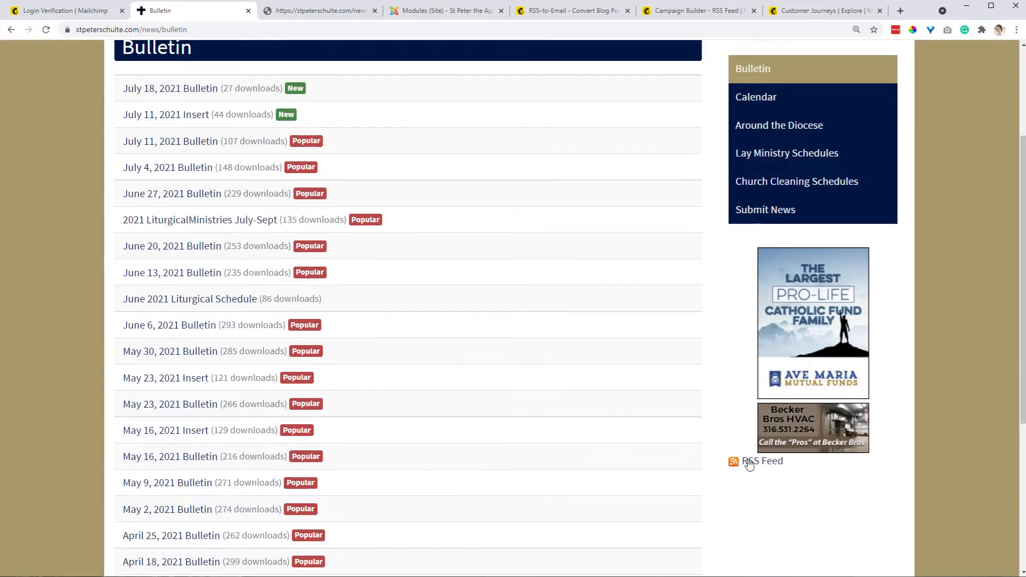
{"action": "left_click", "coordinate": [749, 465]}
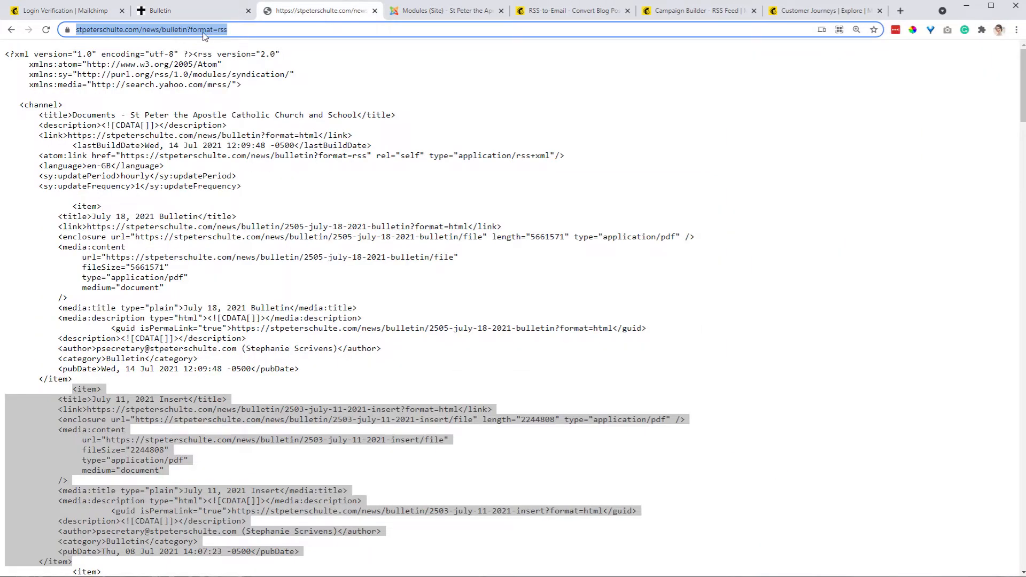
{"action": "left_click", "coordinate": [142, 29]}
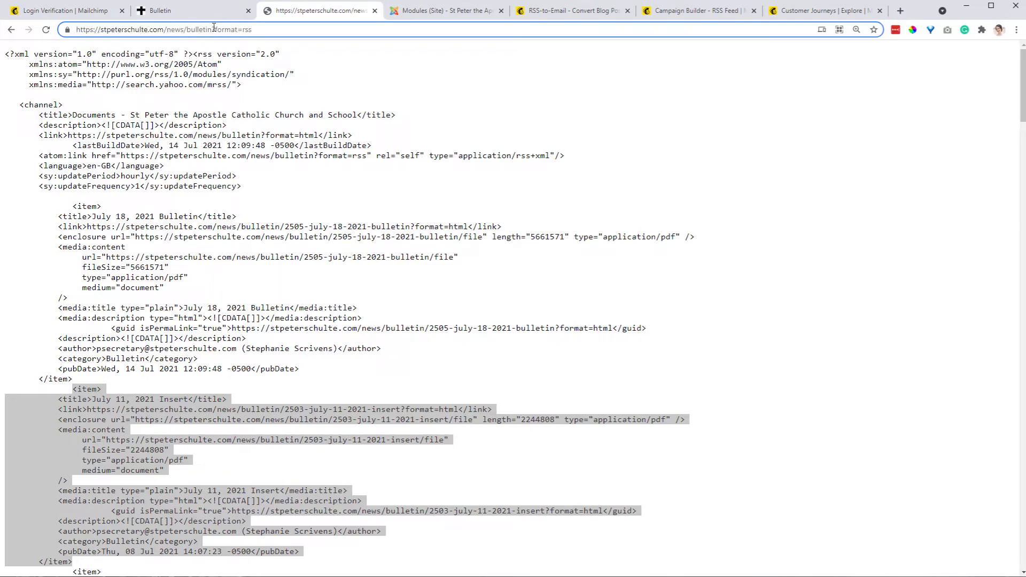
{"action": "left_click_drag", "start_coordinate": [211, 29], "coordinate": [270, 29]}
{"action": "left_click", "coordinate": [269, 29]}
{"action": "key", "text": "ctrl+a"}
{"action": "key", "text": "ctrl+c"}
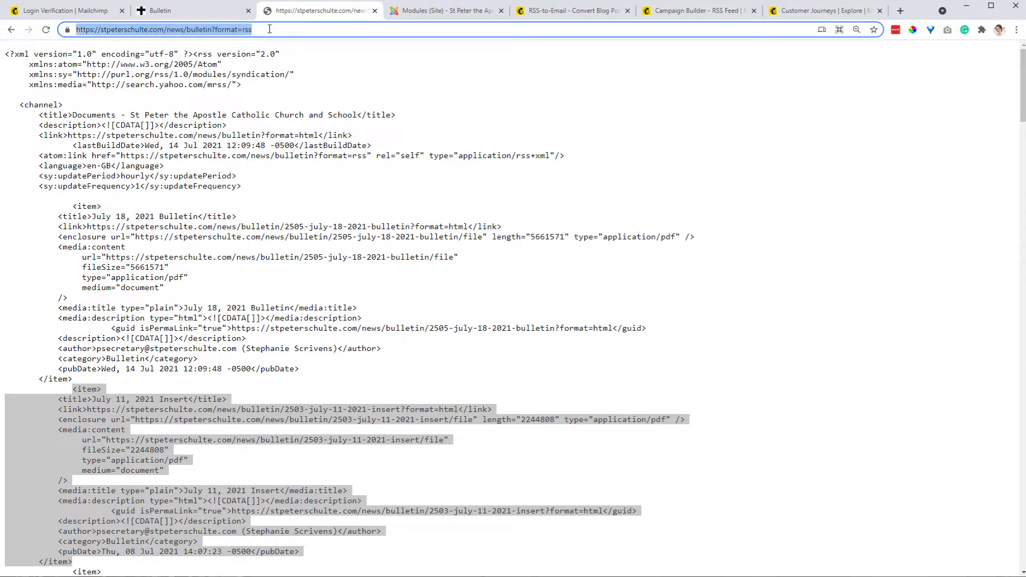
{"action": "left_click", "coordinate": [222, 14]}
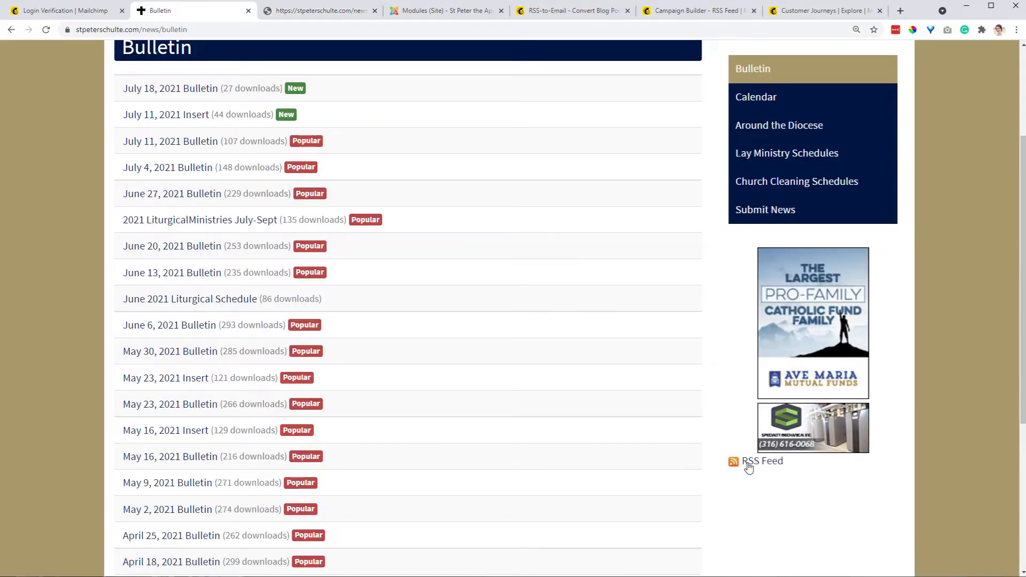
{"action": "left_click", "coordinate": [712, 13]}
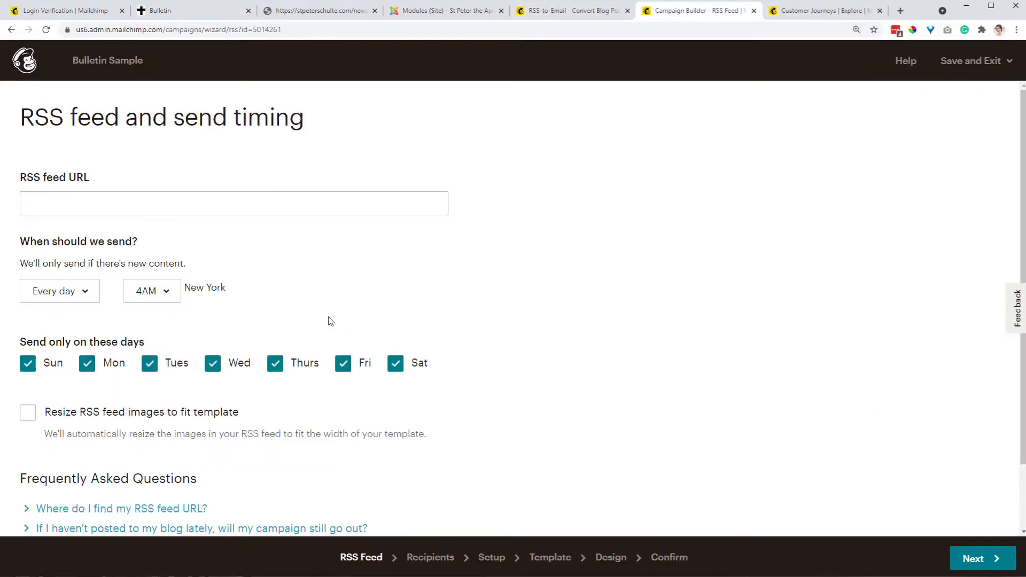
{"action": "left_click", "coordinate": [113, 205]}
{"action": "key", "text": "ctrl+v"}
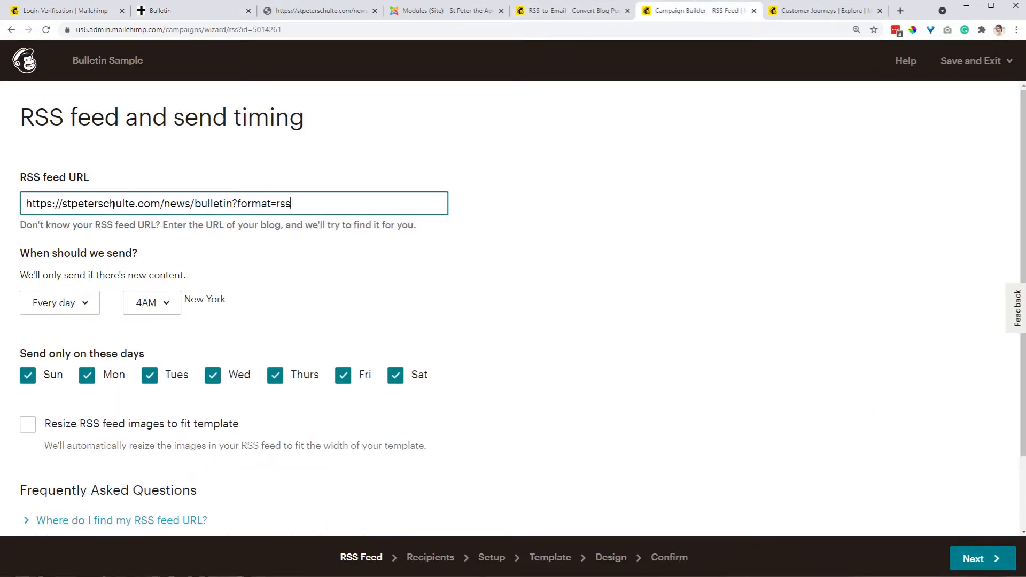
Set the send timing to every week on Saturday at 5AM
{"action": "left_click", "coordinate": [80, 302]}
{"action": "left_click", "coordinate": [80, 355]}
{"action": "left_click", "coordinate": [153, 291]}
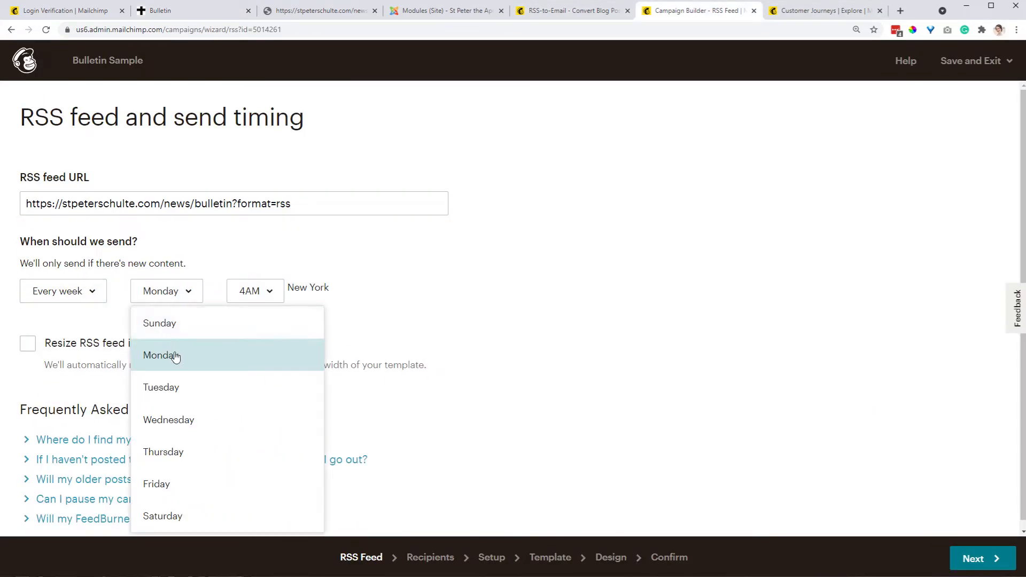
{"action": "left_click", "coordinate": [184, 516]}
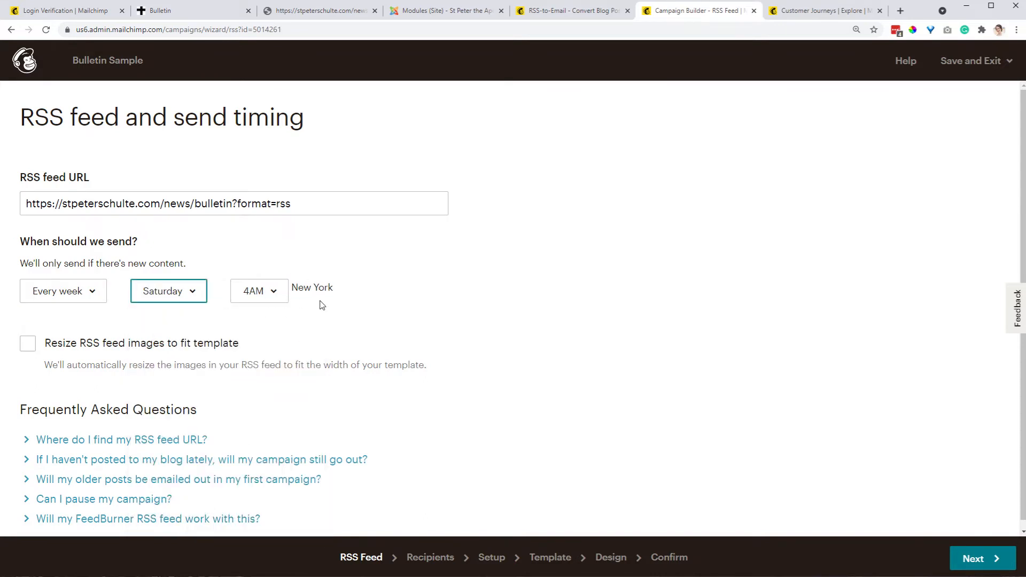
{"action": "left_click", "coordinate": [254, 293]}
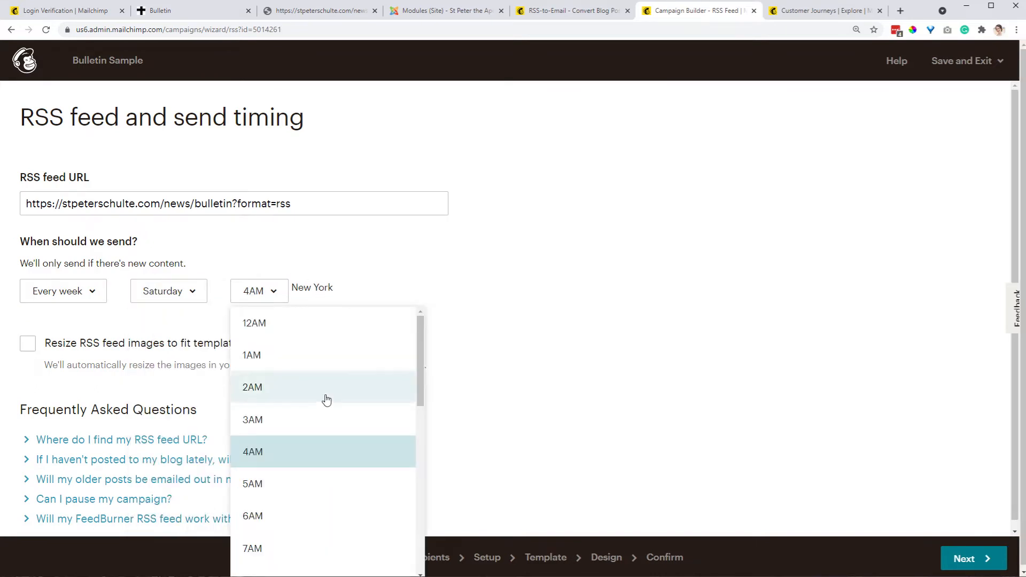
{"action": "left_click", "coordinate": [299, 490]}
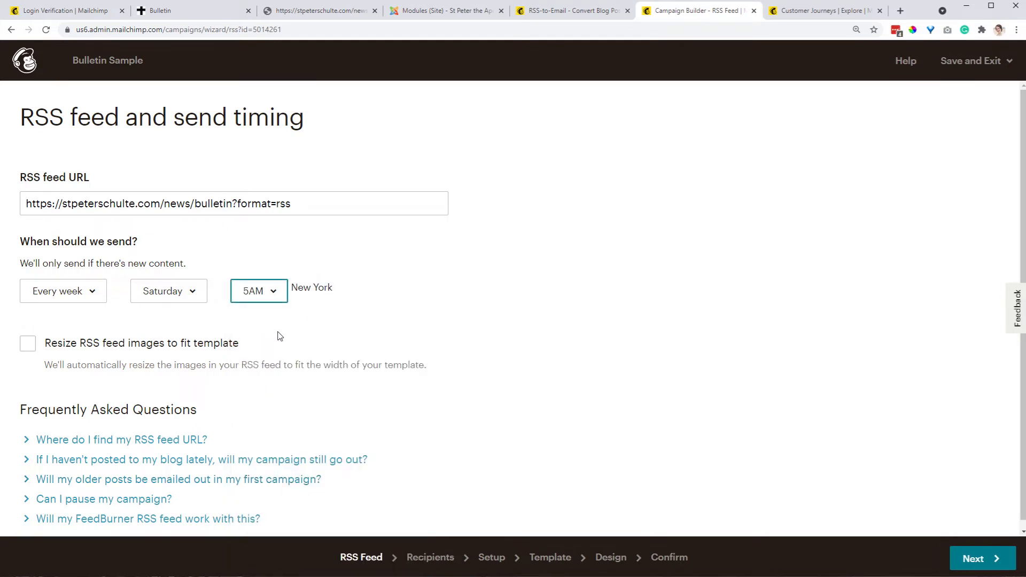
Turn on resizing RSS feed images to fit the template and continue to the recipients stage
{"action": "left_click", "coordinate": [25, 351]}
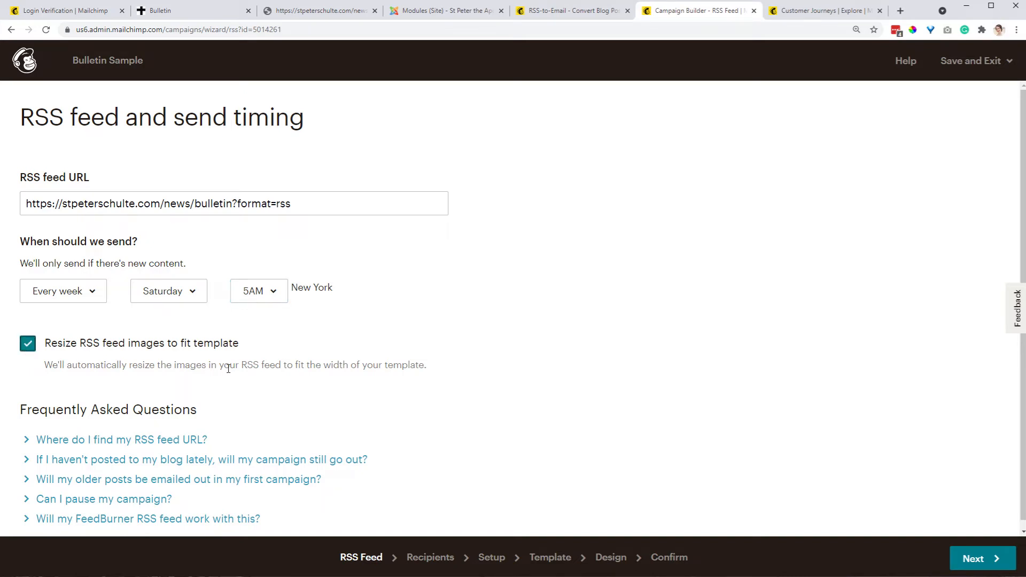
{"action": "scroll", "coordinate": [229, 369], "scroll_direction": "down", "scroll_amount": 1}
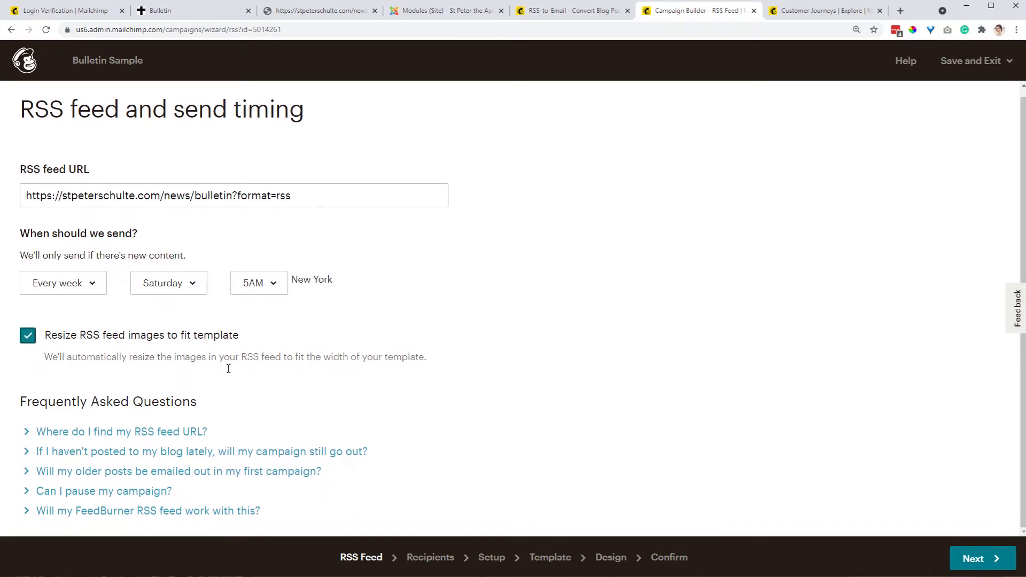
{"action": "left_click", "coordinate": [976, 561]}
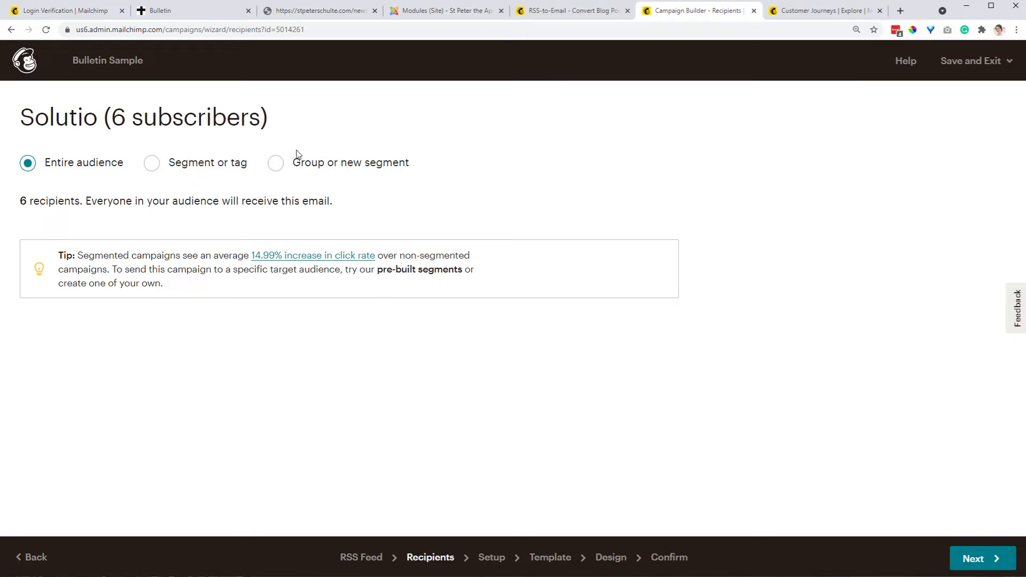
{"action": "left_click", "coordinate": [276, 164]}
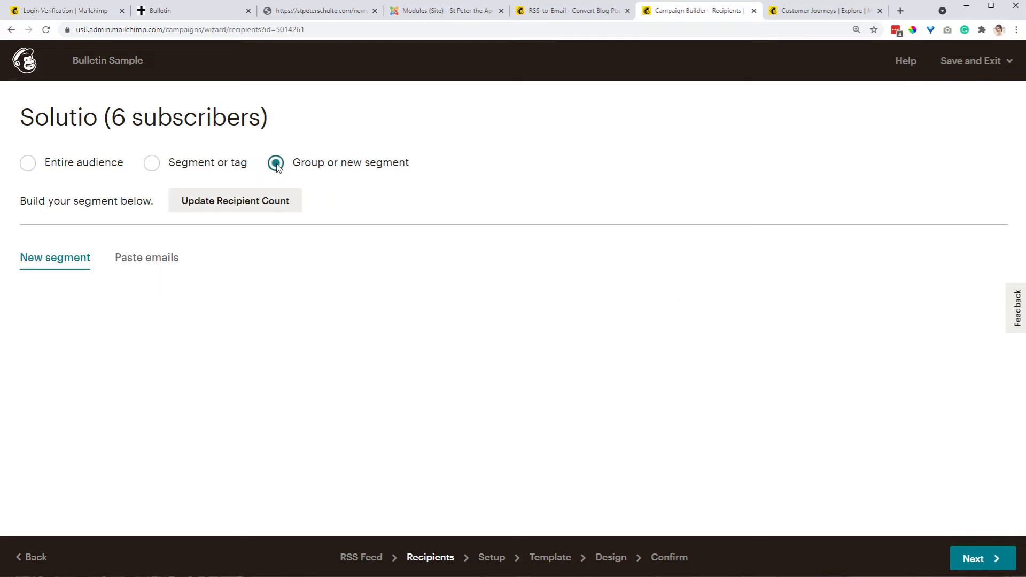
{"action": "left_click", "coordinate": [146, 258]}
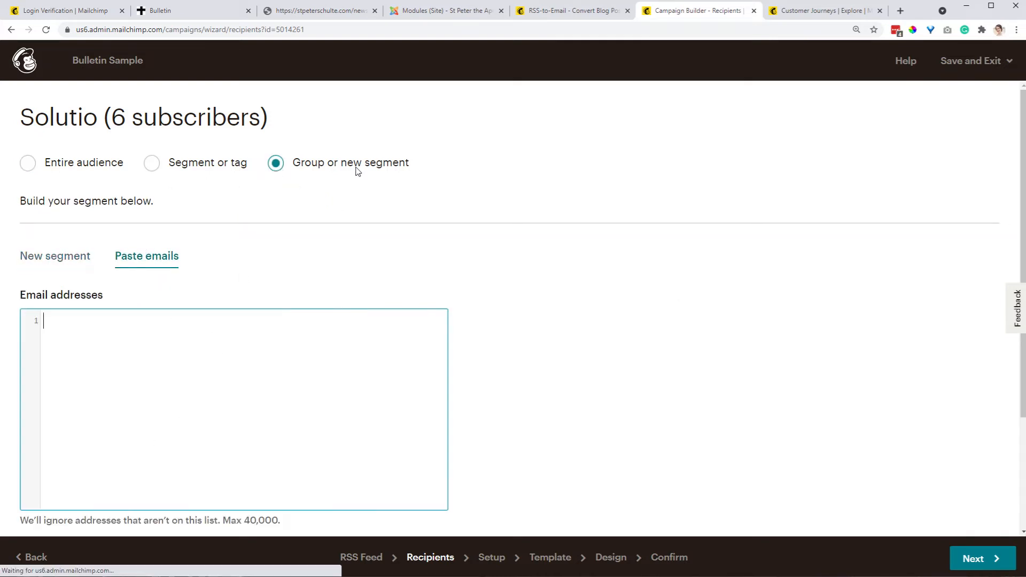
{"action": "left_click", "coordinate": [25, 163]}
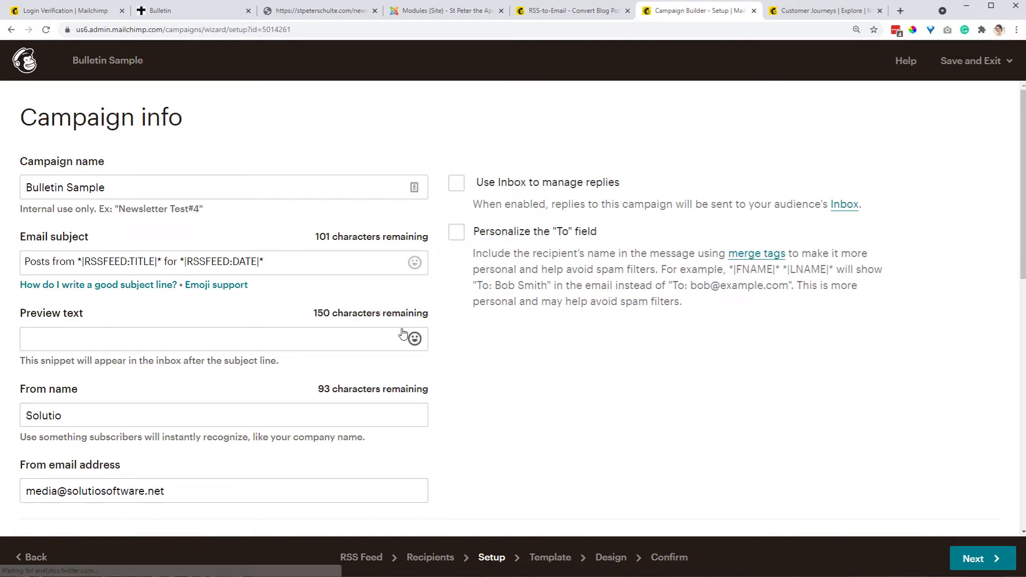
Set the campaign's From name to Church Name
{"action": "mouse_move", "coordinate": [205, 286]}
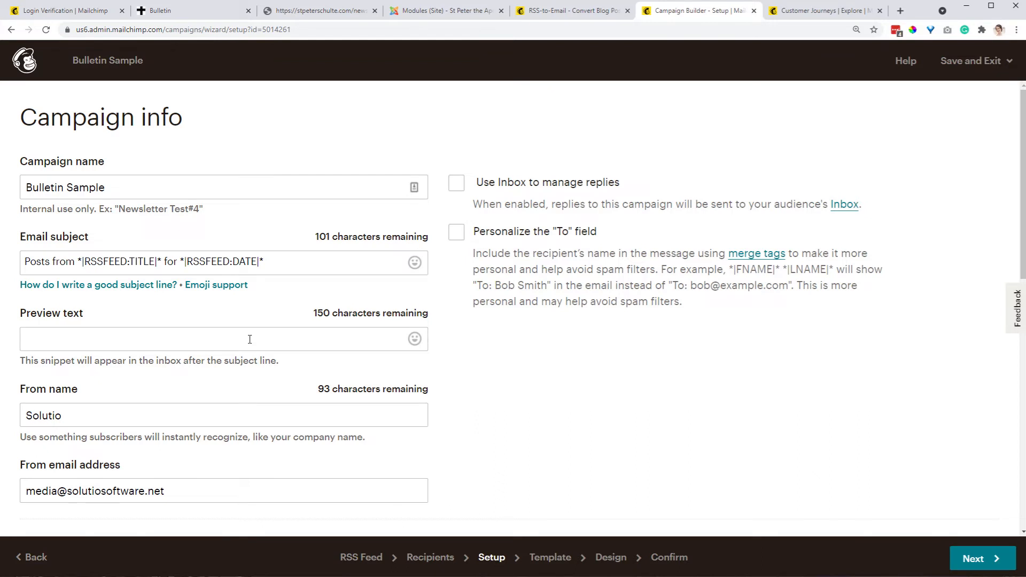
{"action": "left_click", "coordinate": [68, 415]}
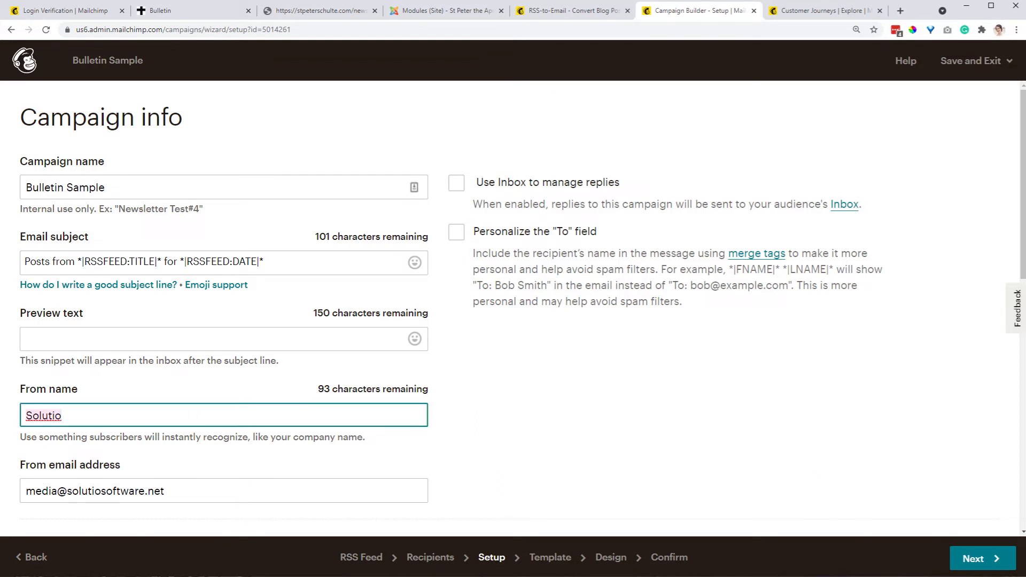
{"action": "type", "text": "Xhgyu"}
{"action": "key", "text": "BackSpace"}
{"action": "key", "text": "BackSpace"}
{"action": "key", "text": "BackSpace"}
{"action": "key", "text": "BackSpace"}
{"action": "key", "text": "BackSpace"}
{"action": "type", "text": "Church Name"}
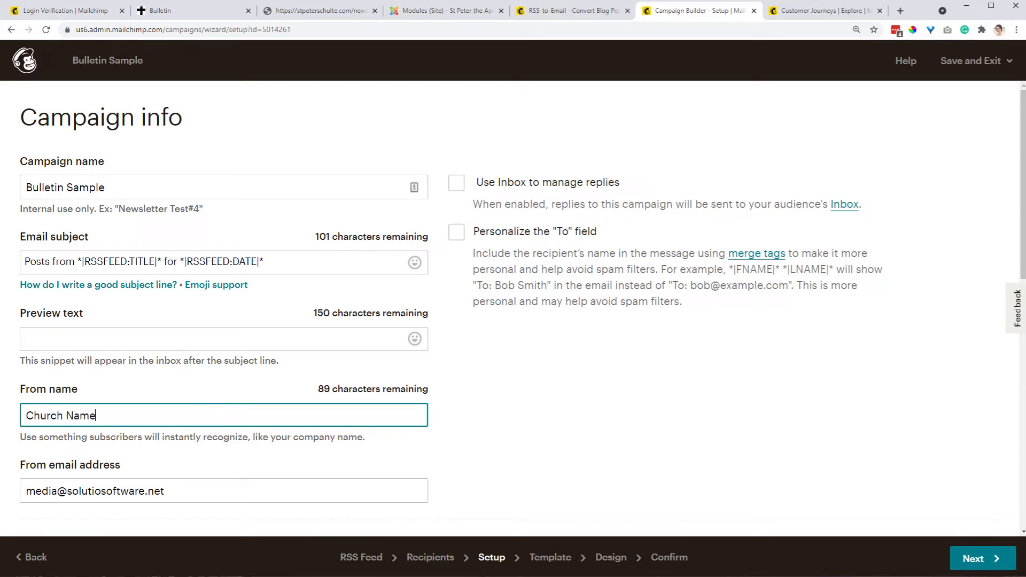
Enable personalizing the "To" field and using Inbox to manage replies, then continue to templates
{"action": "left_click", "coordinate": [104, 482]}
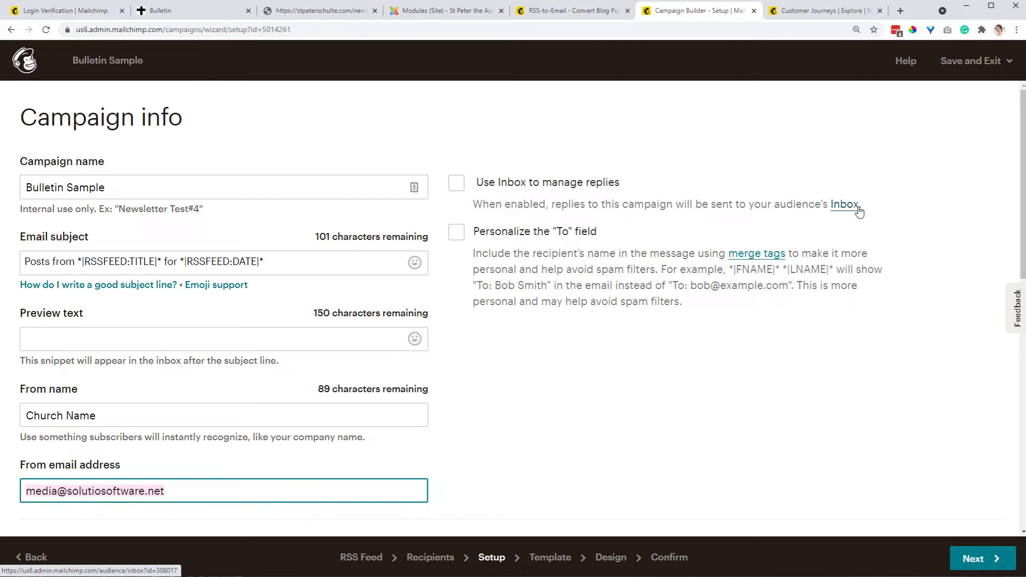
{"action": "left_click", "coordinate": [460, 234]}
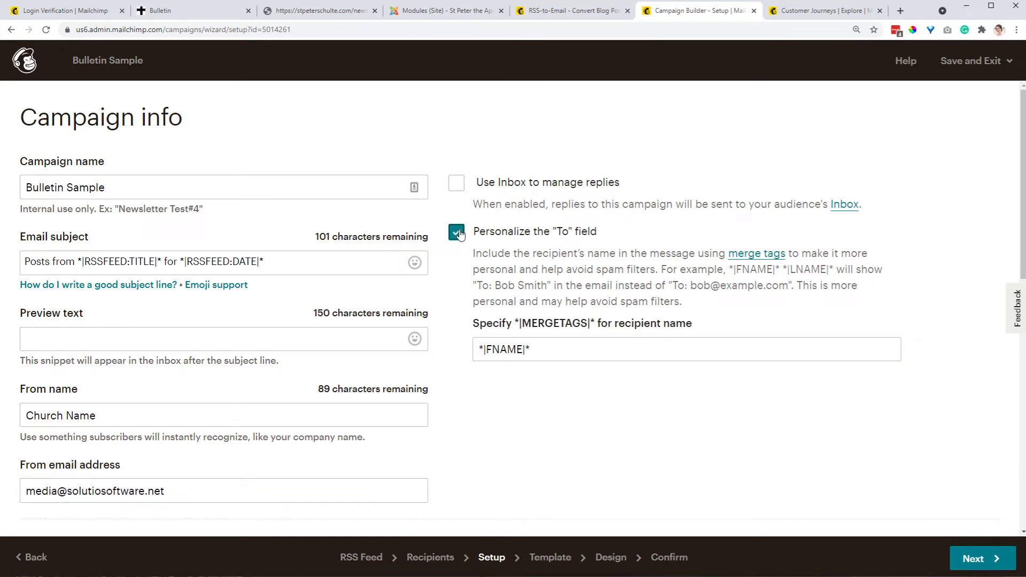
{"action": "left_click", "coordinate": [458, 184]}
{"action": "left_click", "coordinate": [978, 558]}
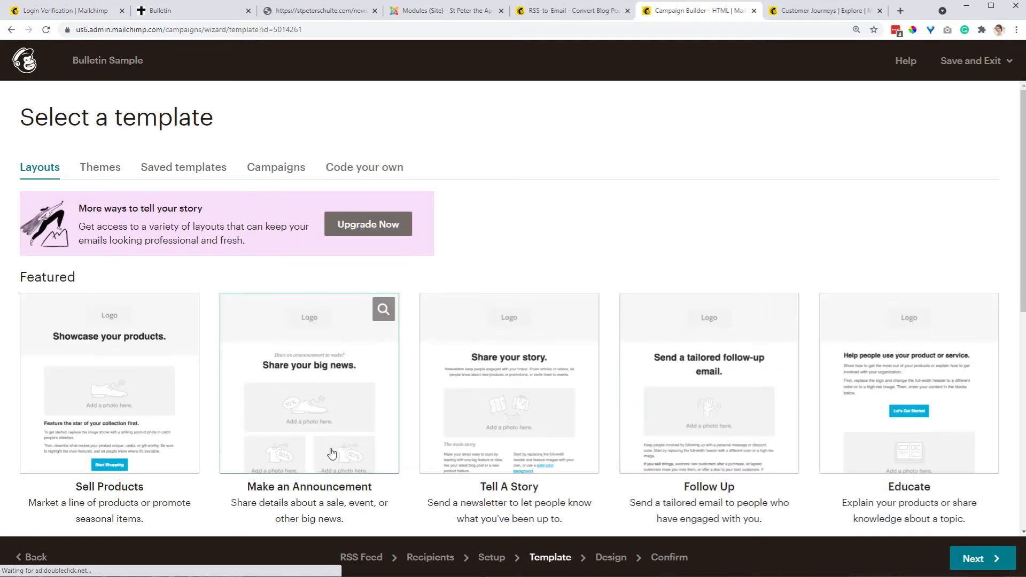
Choose the Simple Text template from the Basic layouts
{"action": "scroll", "coordinate": [238, 393], "scroll_direction": "down", "scroll_amount": 7}
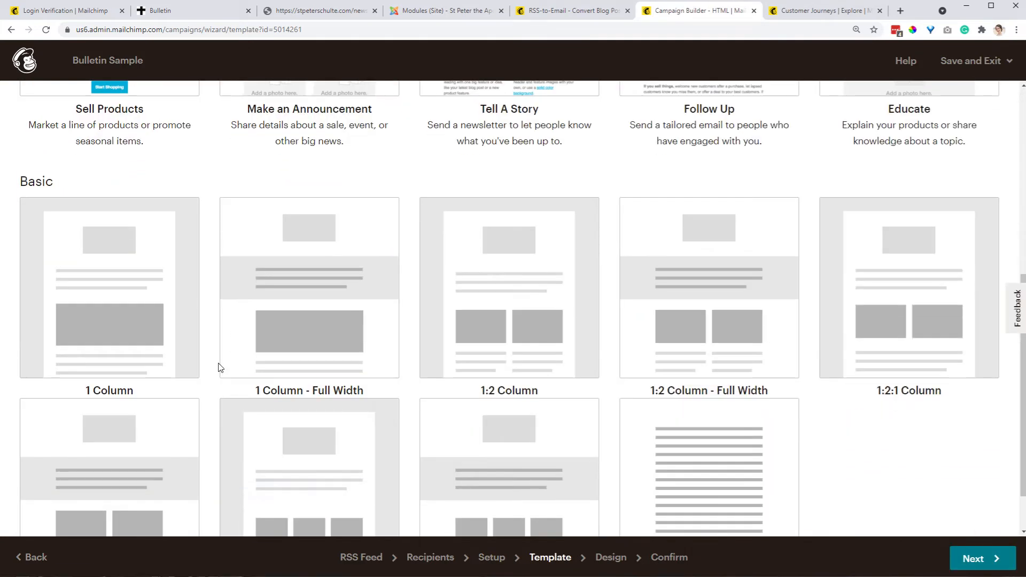
{"action": "scroll", "coordinate": [220, 367], "scroll_direction": "down", "scroll_amount": 1}
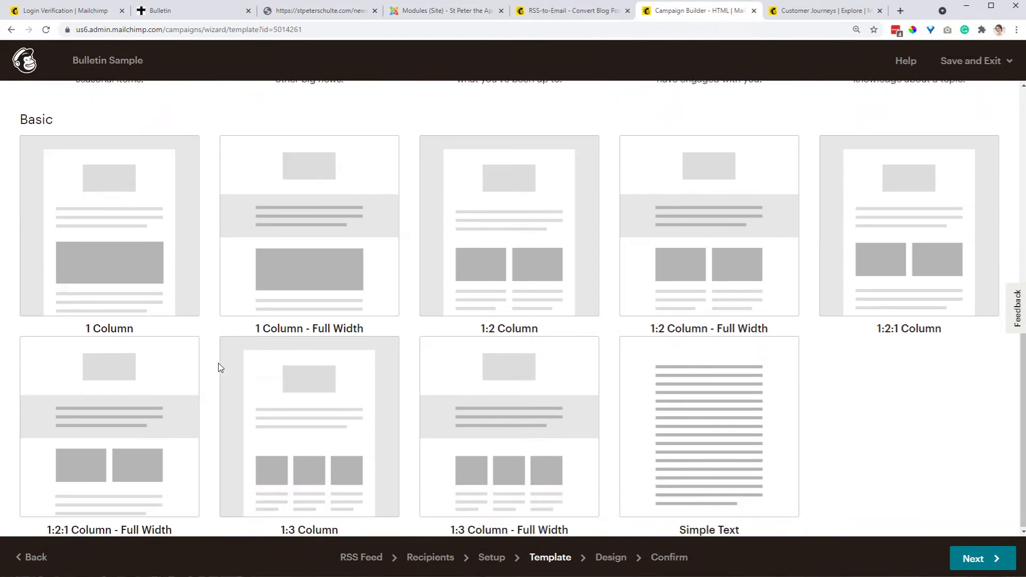
{"action": "left_click", "coordinate": [722, 440]}
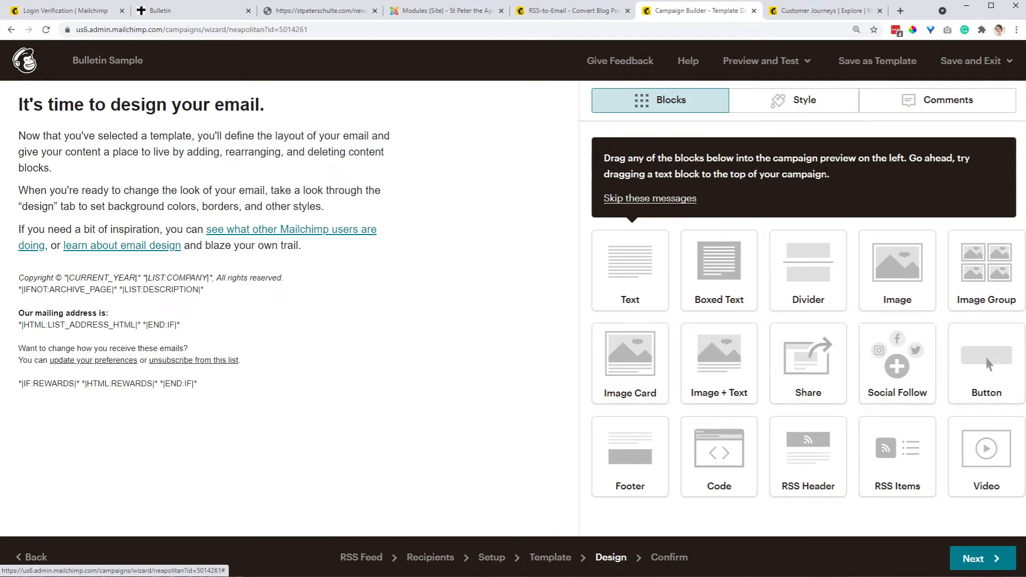
Add an image block at the top of the email and upload the church logo.png into it
{"action": "left_click_drag", "start_coordinate": [898, 283], "coordinate": [253, 113]}
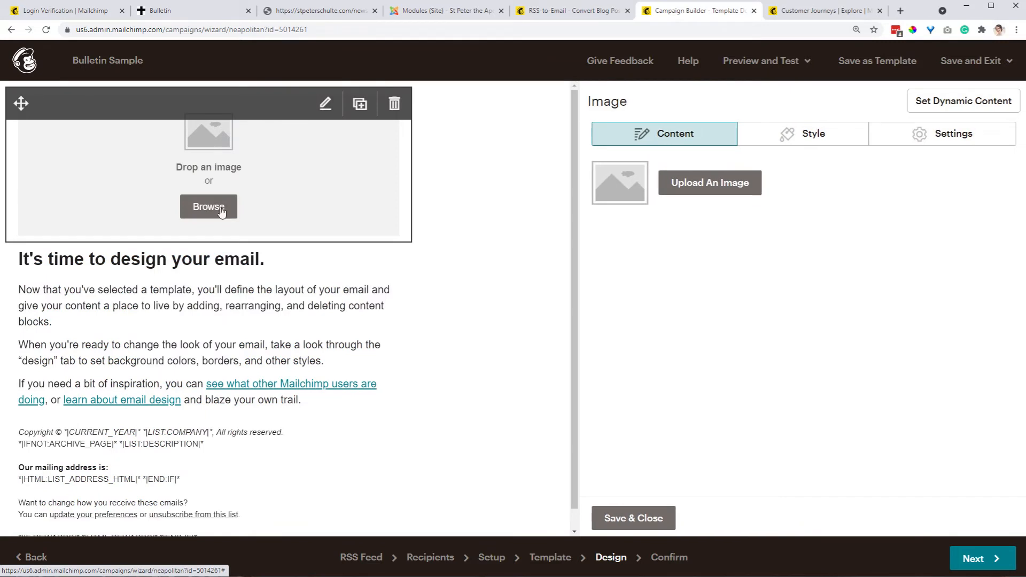
{"action": "left_click_drag", "start_coordinate": [0, 112], "coordinate": [182, 137]}
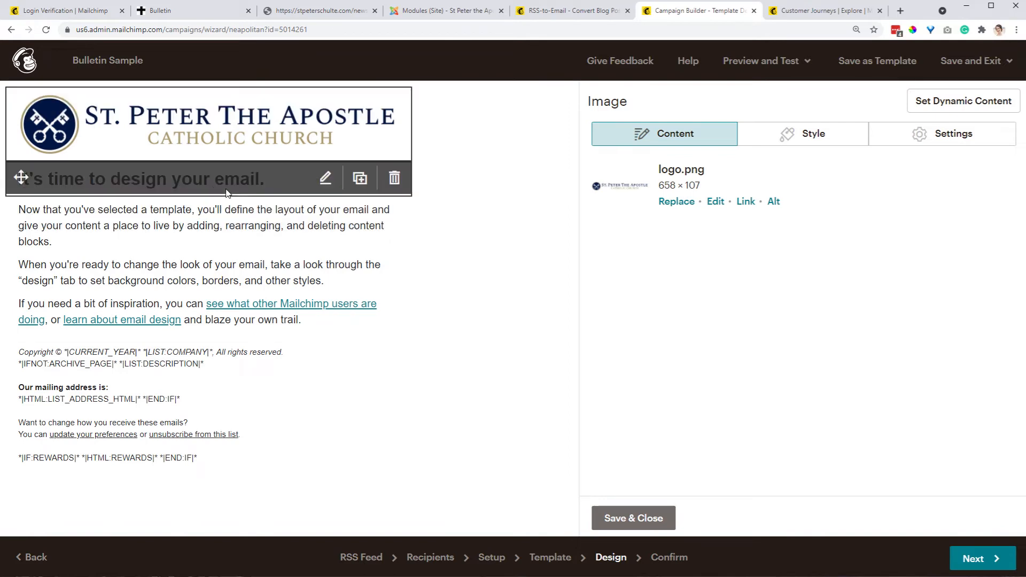
Replace the heading text with "If the bulletin file is not noted below, please visit"
{"action": "left_click", "coordinate": [335, 179]}
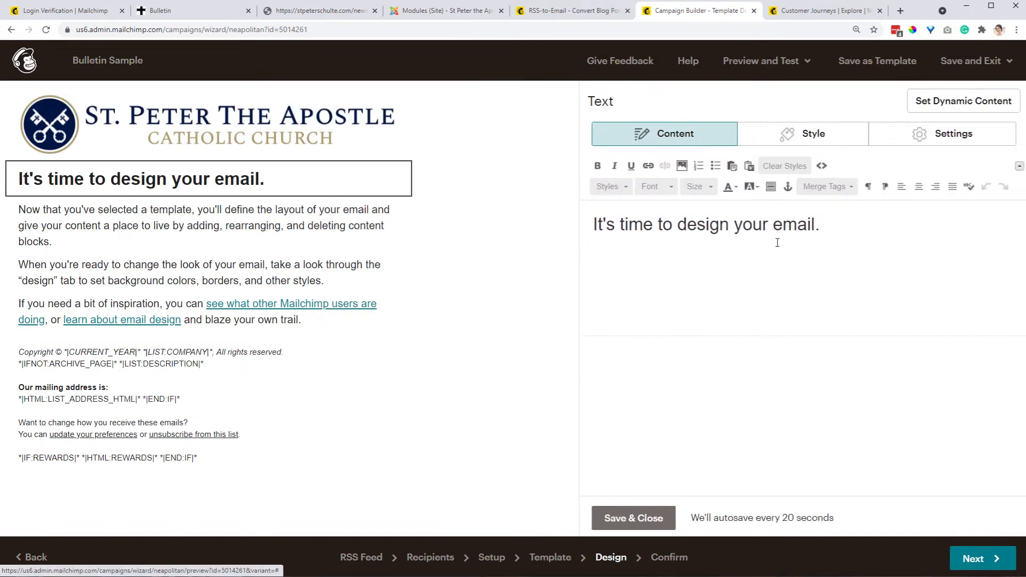
{"action": "triple_click", "coordinate": [740, 225]}
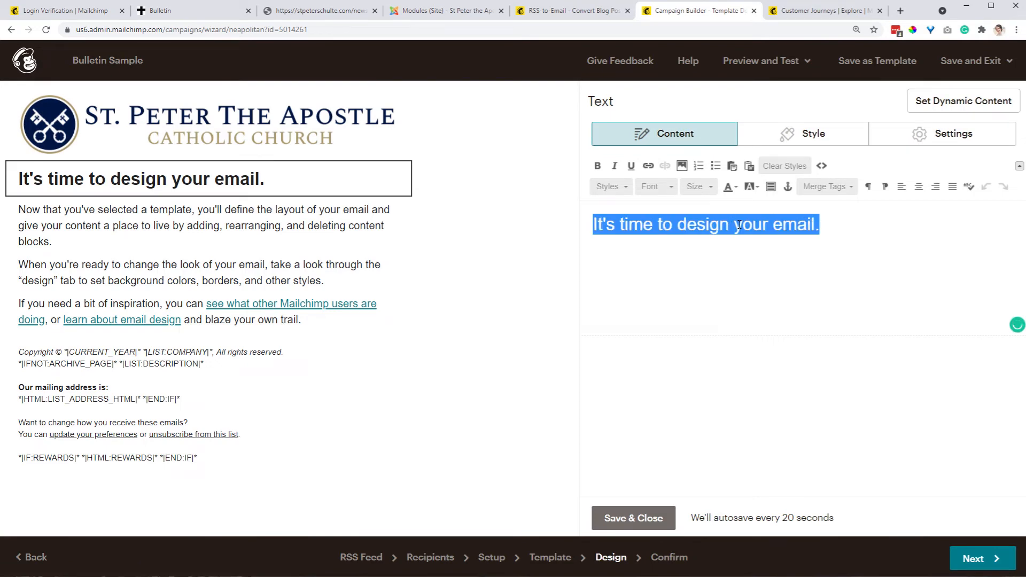
{"action": "type", "text": "If the "}
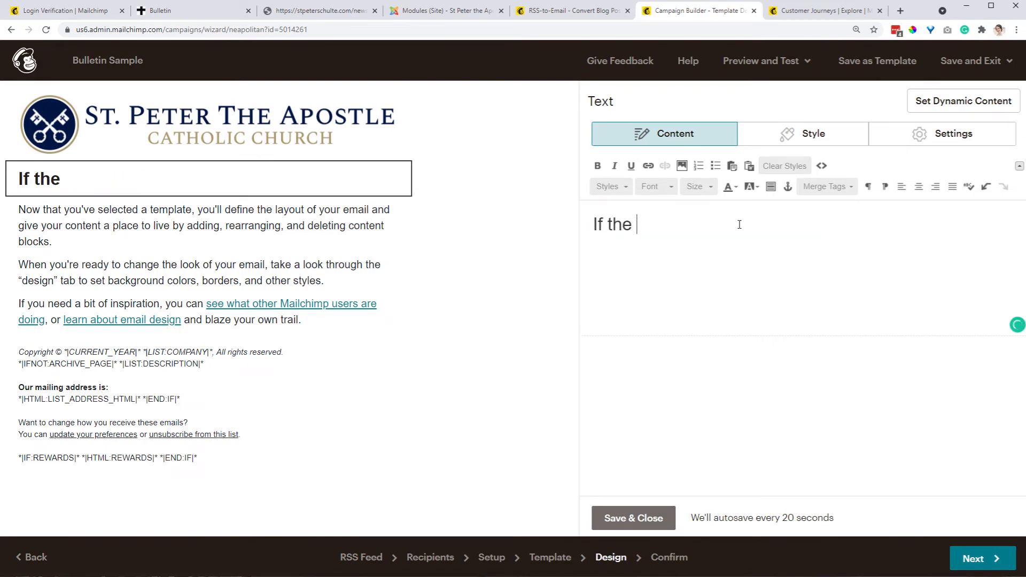
{"action": "type", "text": "bulletin fil"}
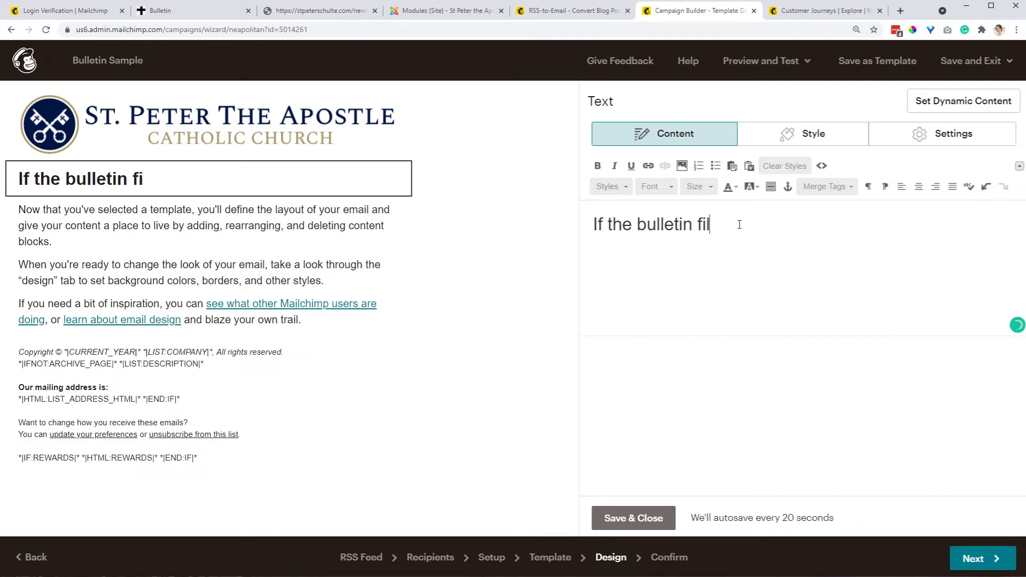
{"action": "type", "text": "e is not"}
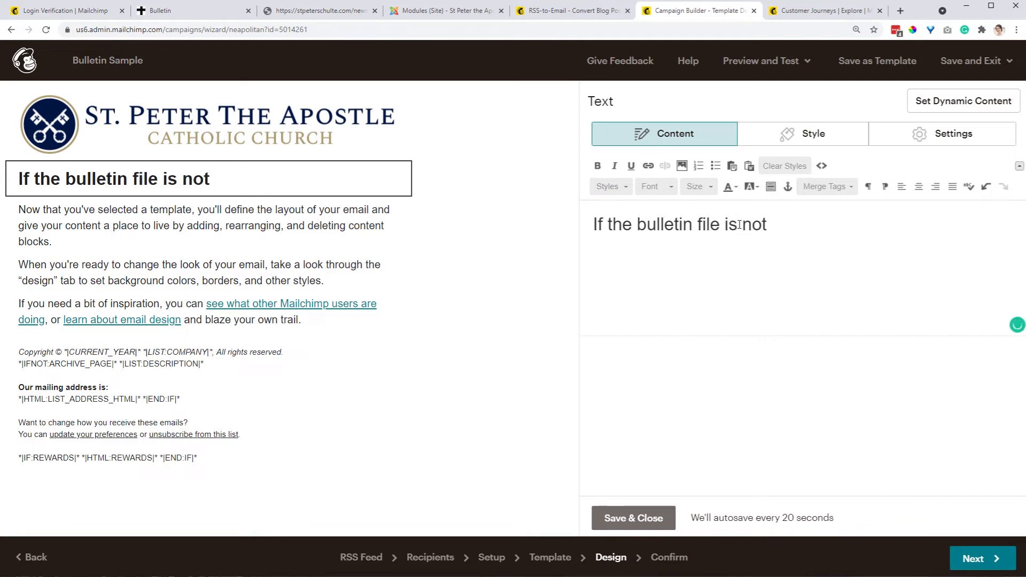
{"action": "type", "text": " noted bel"}
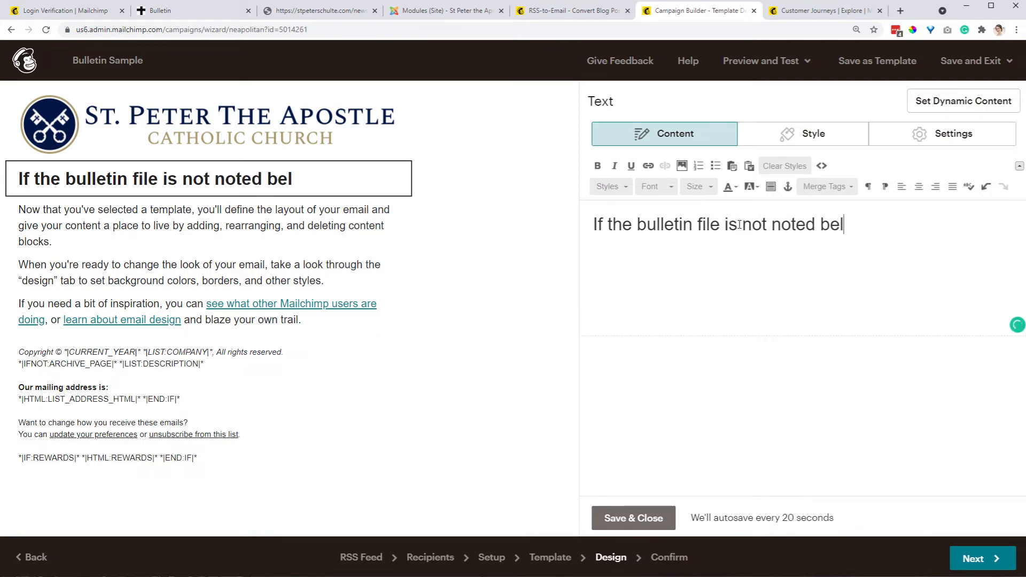
{"action": "type", "text": "ow, please visit"}
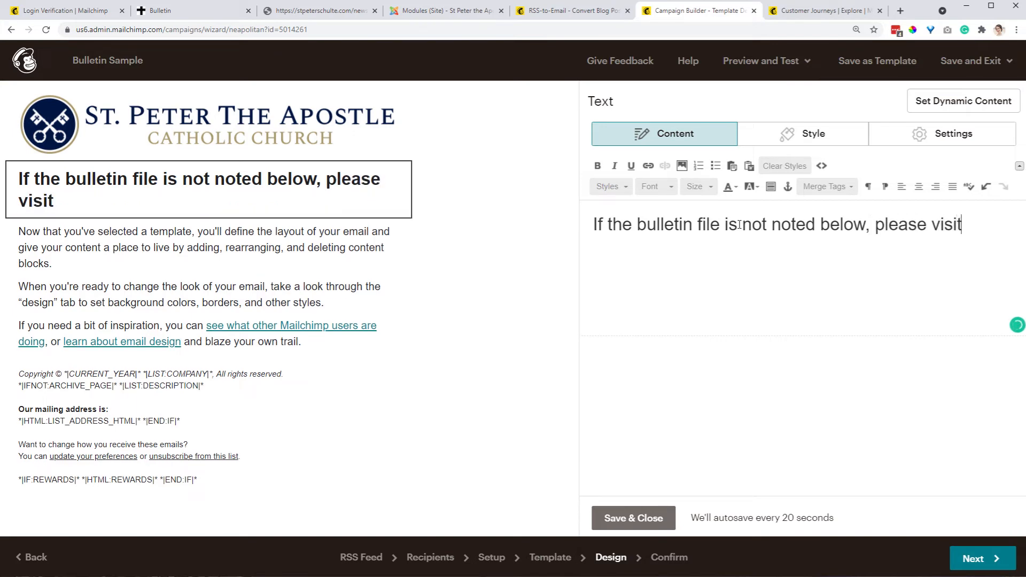
Copy the bulletin page address from the parish website and paste it into the heading text
{"action": "left_click", "coordinate": [176, 10]}
{"action": "left_click", "coordinate": [187, 29]}
{"action": "key", "text": "ctrl+c"}
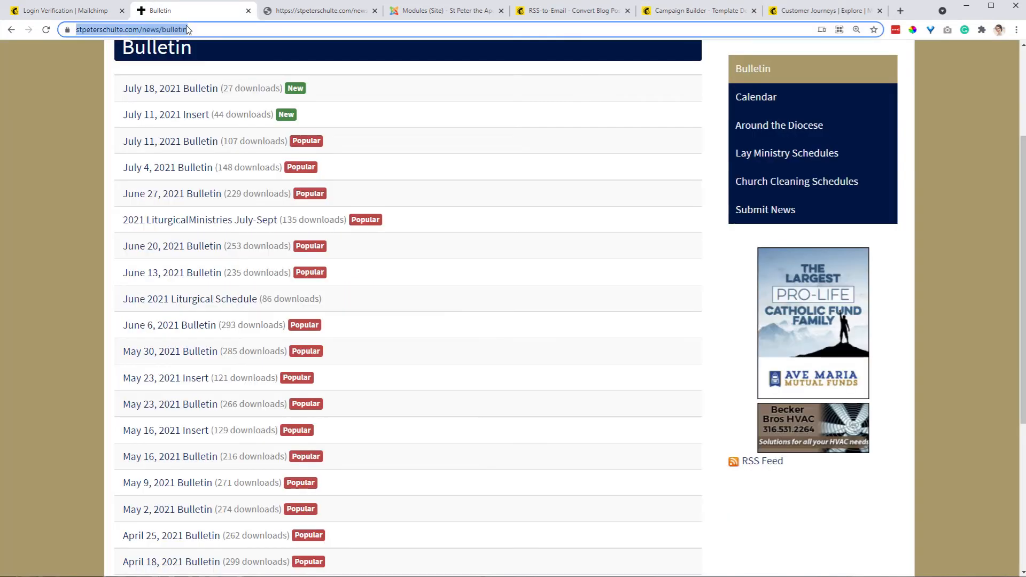
{"action": "left_click", "coordinate": [687, 11]}
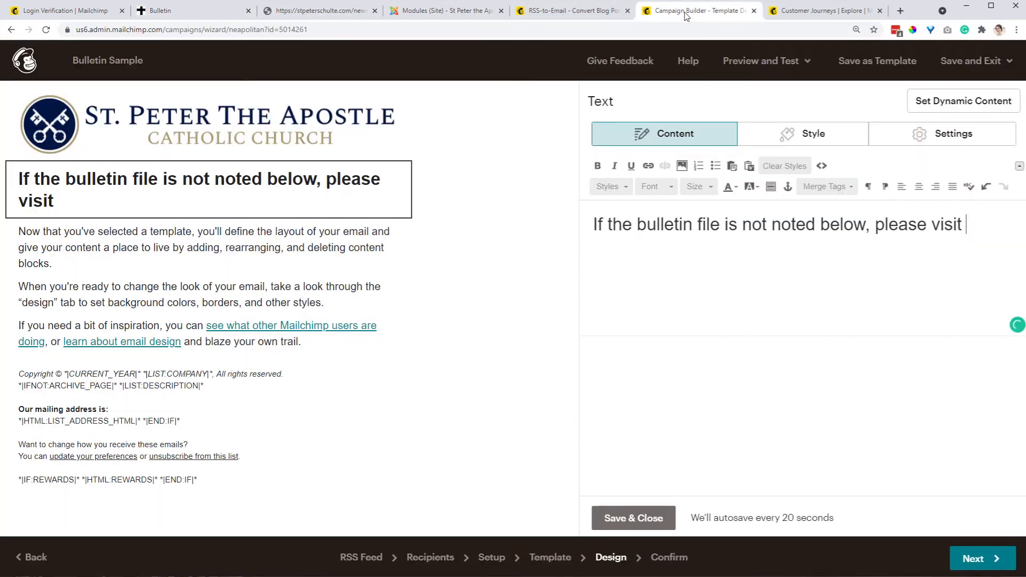
{"action": "key", "text": "ctrl+v"}
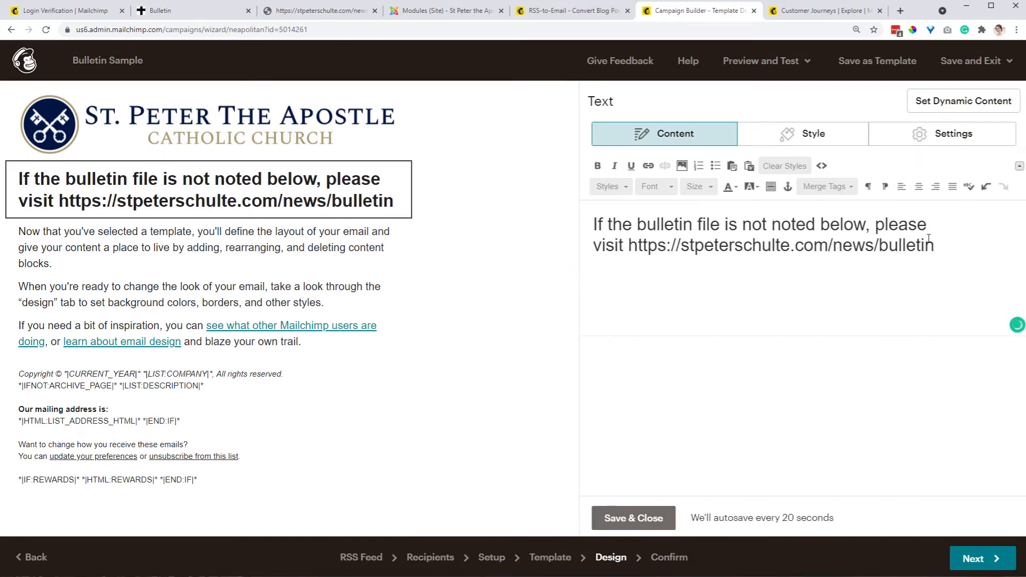
Finish the heading sentence with "to access the latest bulletin"
{"action": "type", "text": "to "}
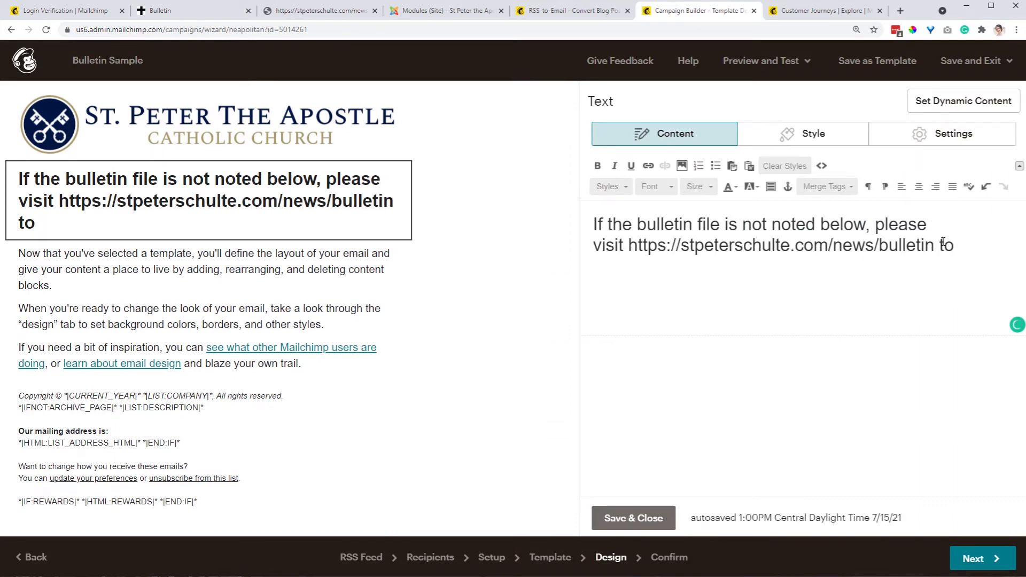
{"action": "type", "text": "access the las"}
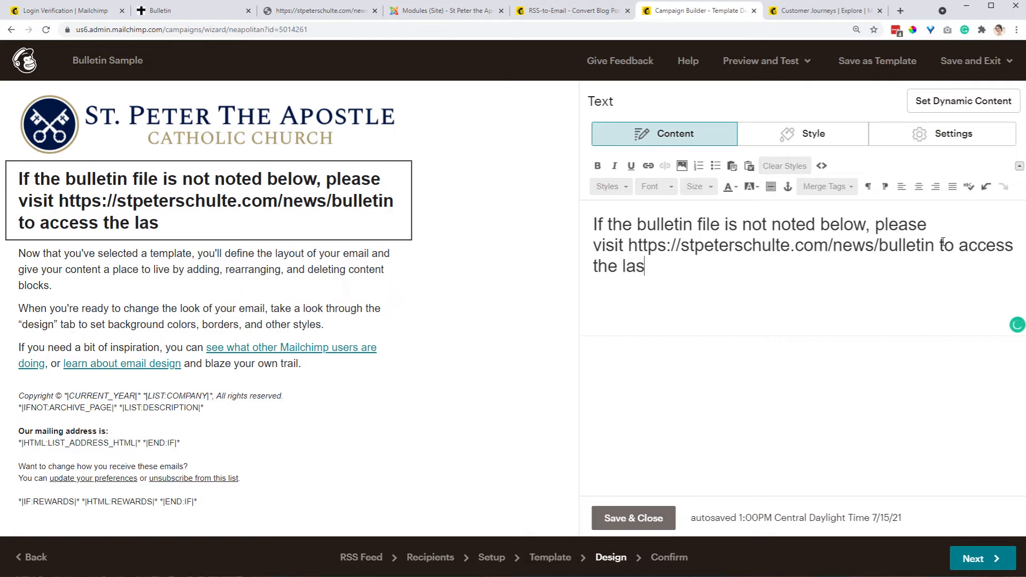
{"action": "key", "text": "BackSpace"}
{"action": "type", "text": "test"}
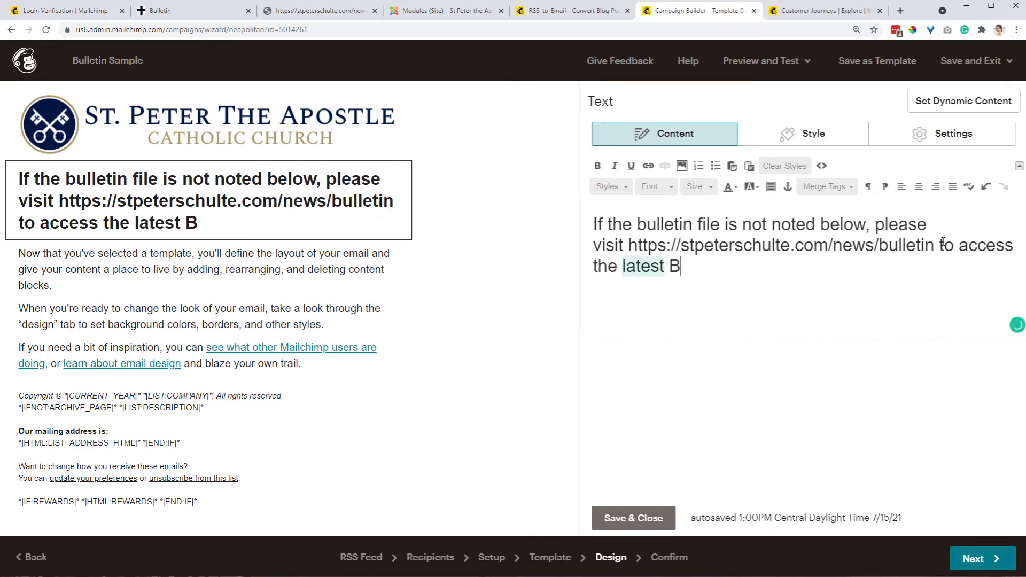
{"action": "type", "text": " bulletin"}
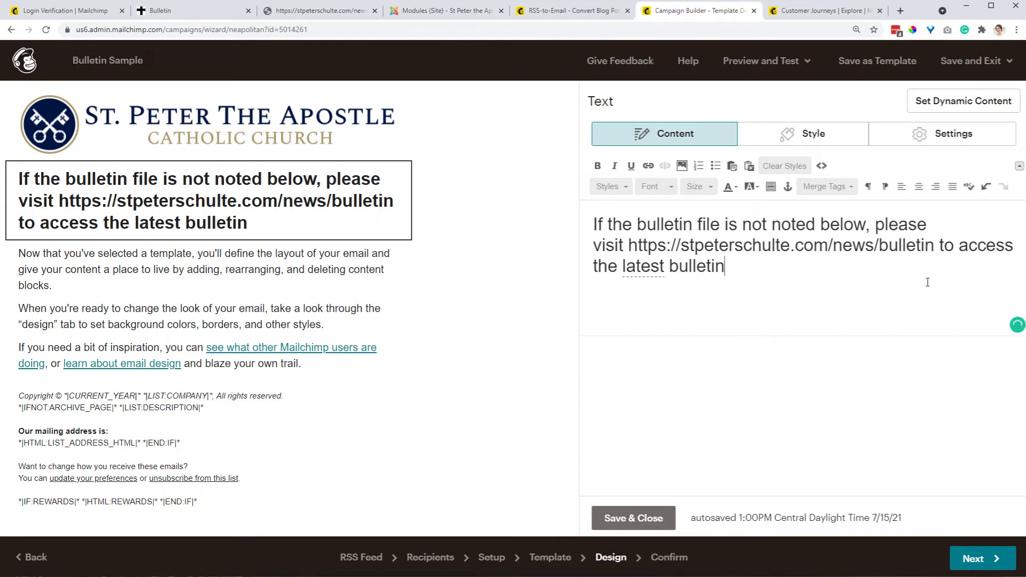
{"action": "left_click_drag", "start_coordinate": [933, 244], "coordinate": [631, 245]}
{"action": "key", "text": "ctrl+c"}
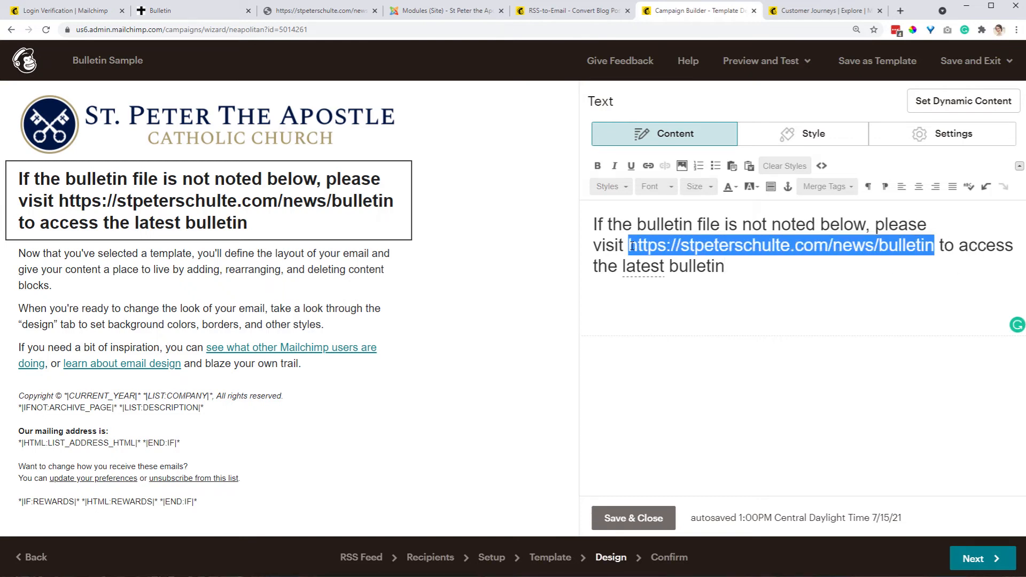
{"action": "left_click", "coordinate": [649, 167]}
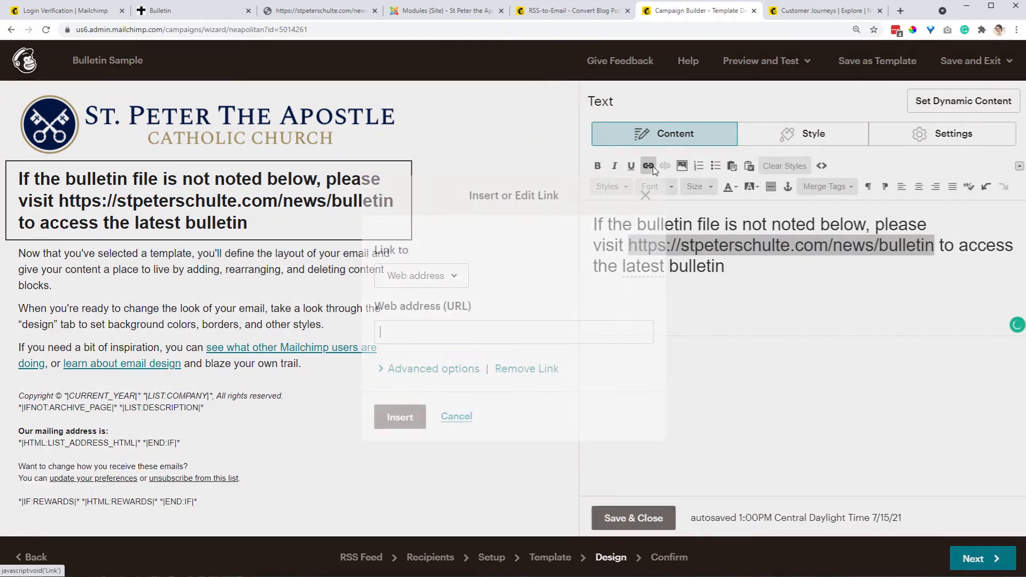
{"action": "key", "text": "ctrl+v"}
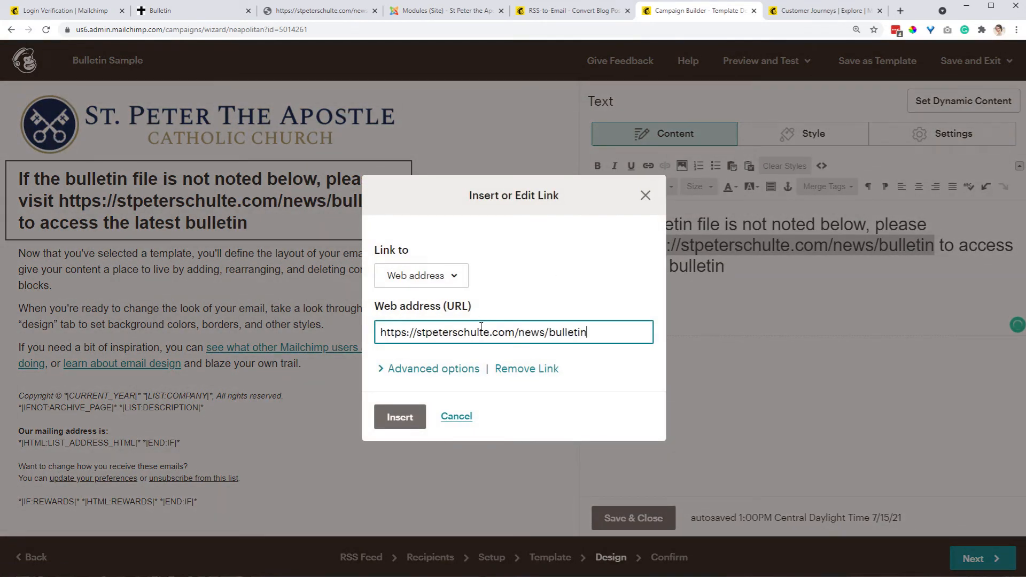
{"action": "left_click", "coordinate": [376, 368]}
{"action": "left_click", "coordinate": [376, 369]}
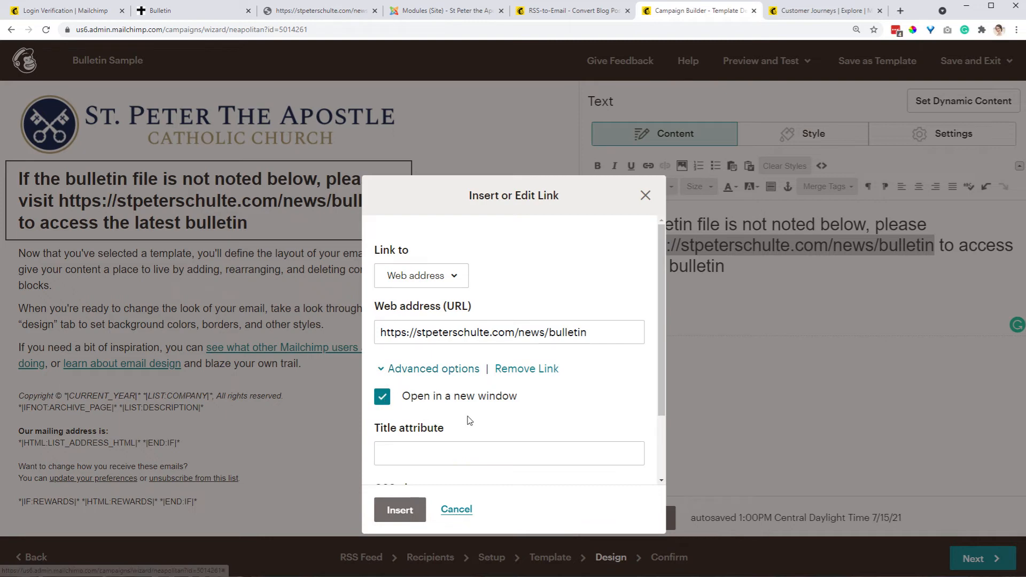
{"action": "scroll", "coordinate": [415, 331], "scroll_direction": "down", "scroll_amount": 2}
{"action": "left_click", "coordinate": [400, 510]}
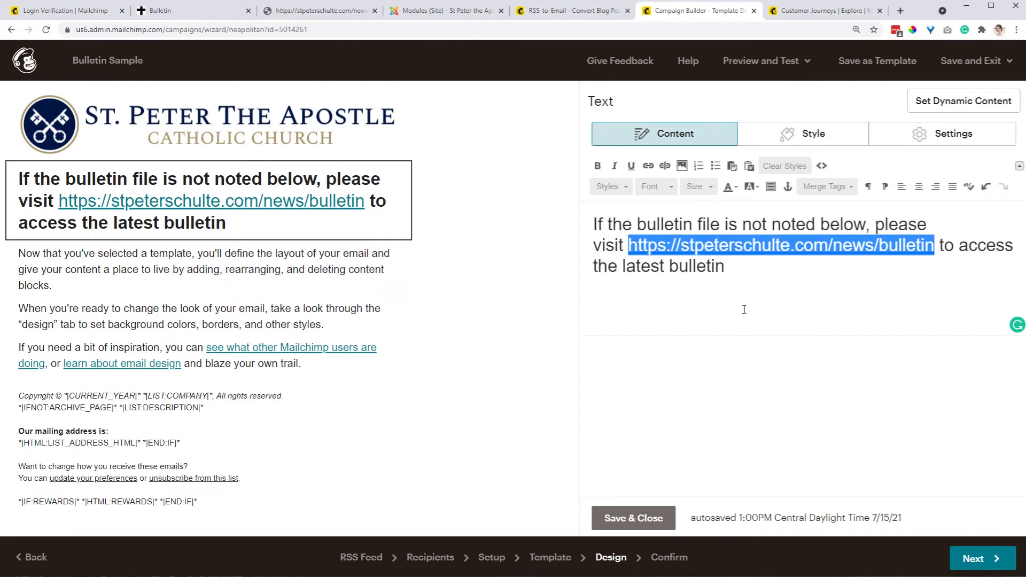
Remove the word "noted" from the heading and end the sentence with a period
{"action": "double_click", "coordinate": [791, 225]}
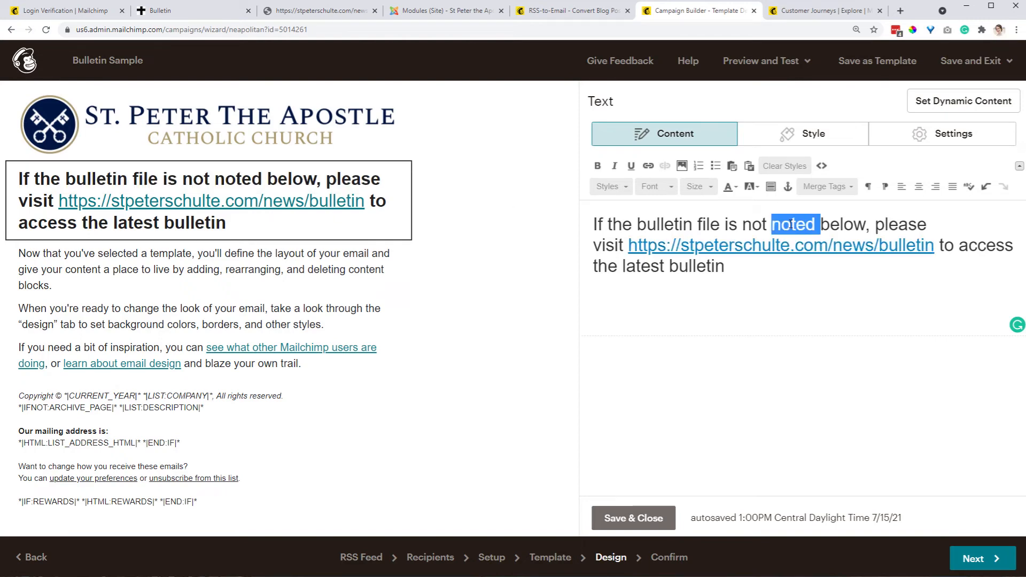
{"action": "key", "text": "BackSpace"}
{"action": "left_click", "coordinate": [728, 322]}
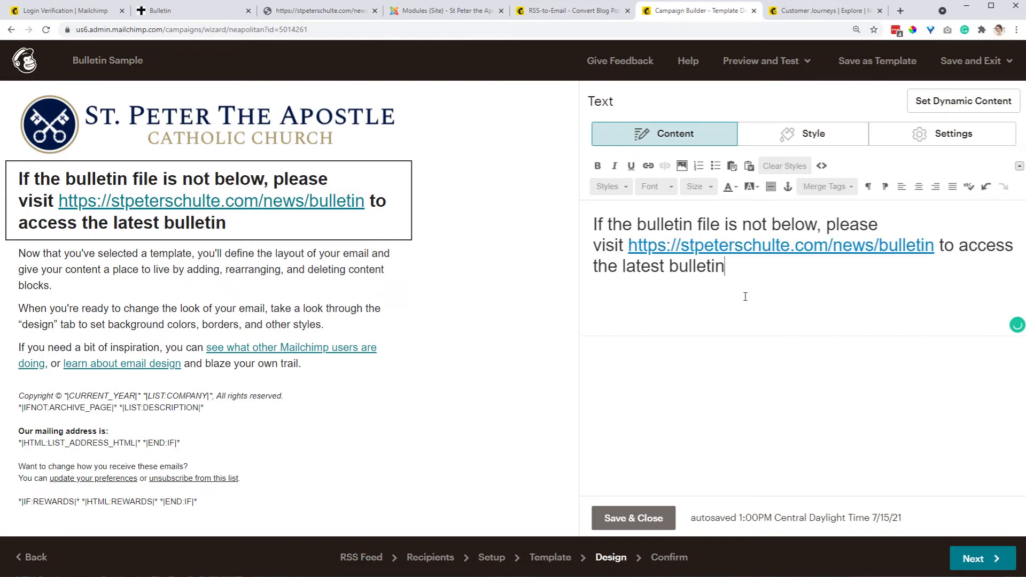
{"action": "type", "text": "."}
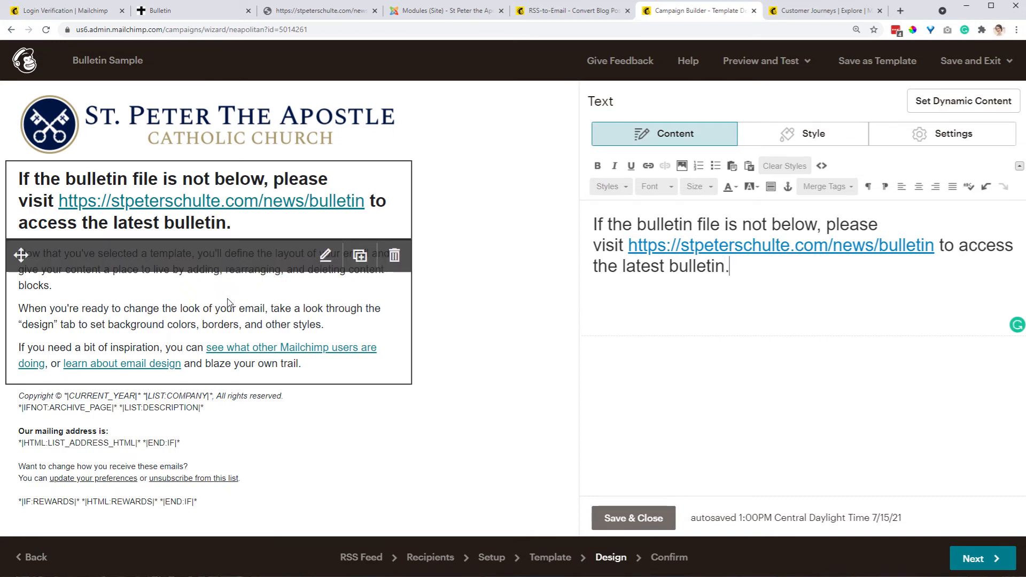
Delete the template's sample text block below the heading
{"action": "left_click", "coordinate": [396, 256]}
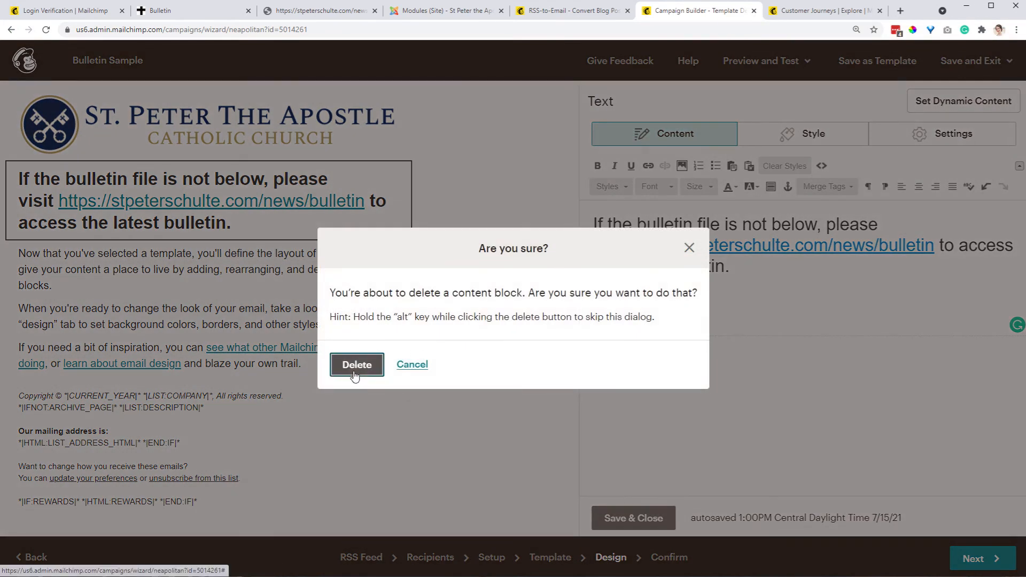
{"action": "left_click", "coordinate": [355, 367]}
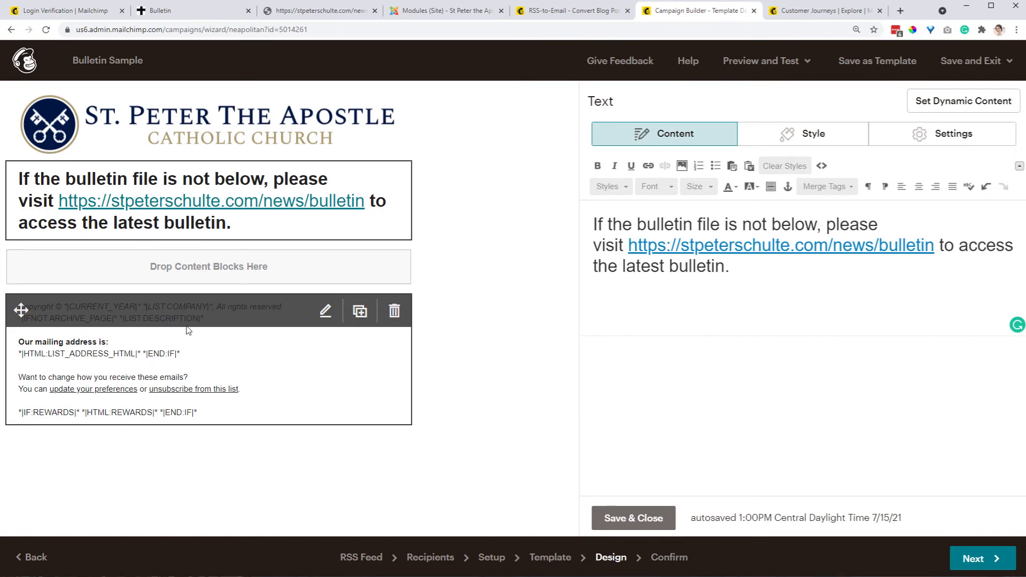
Open the footer block and examine its preferences and unsubscribe text
{"action": "left_click", "coordinate": [143, 362]}
{"action": "left_click", "coordinate": [293, 369]}
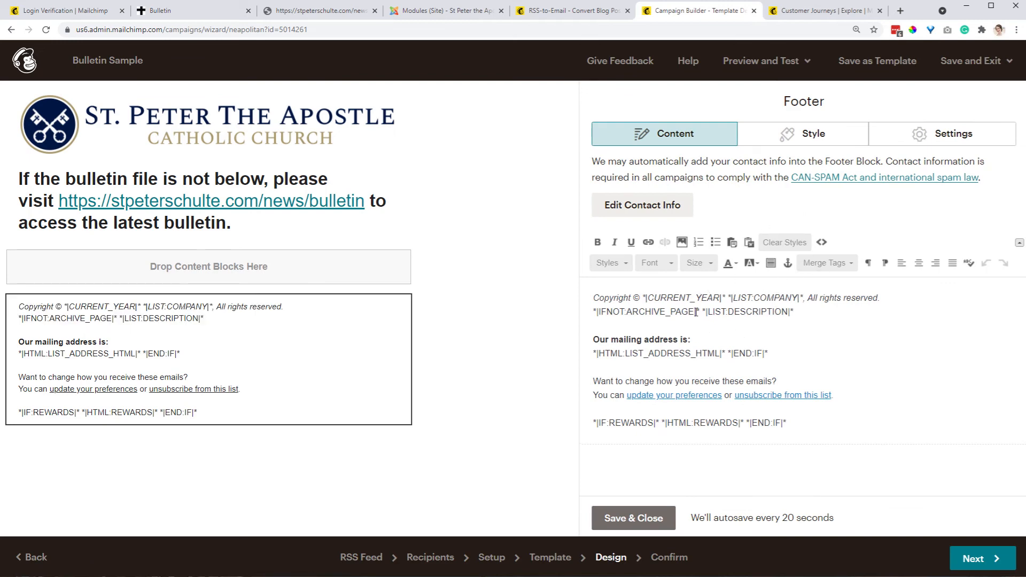
{"action": "left_click", "coordinate": [801, 298]}
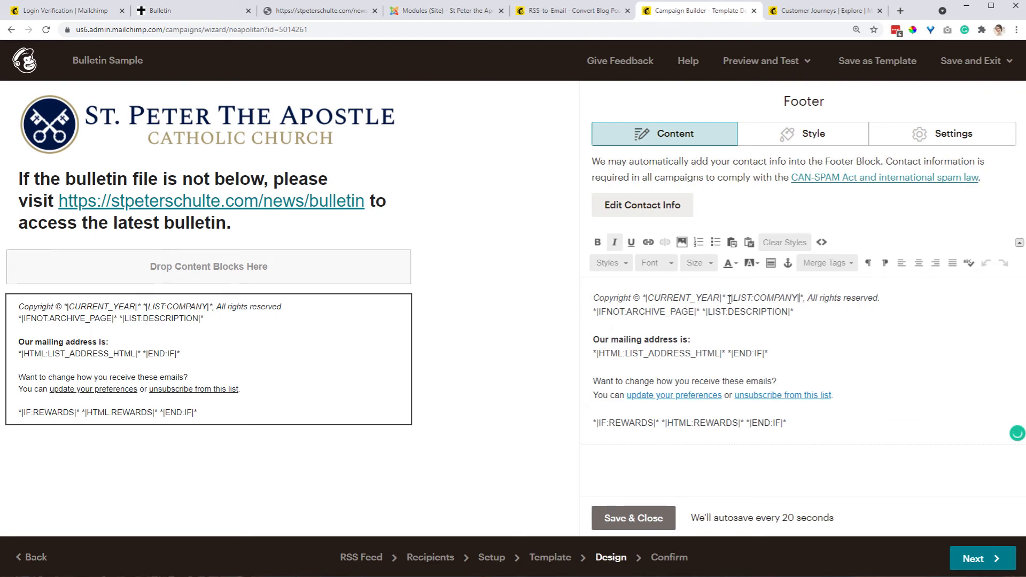
{"action": "left_click", "coordinate": [594, 355]}
{"action": "left_click_drag", "start_coordinate": [832, 395], "coordinate": [577, 396]}
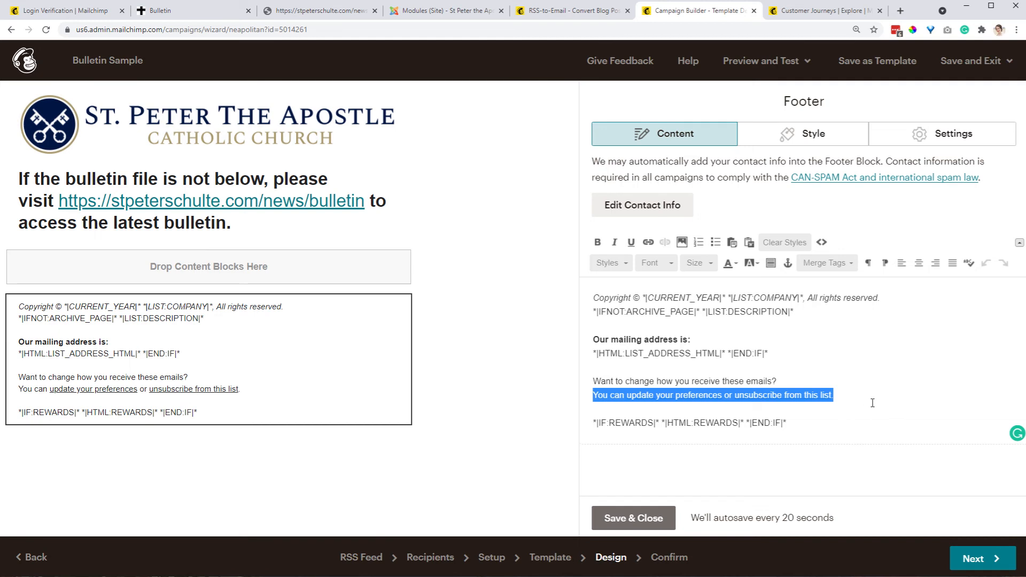
Continue to the confirmation summary, review it, and start the RSS campaign
{"action": "left_click", "coordinate": [976, 561]}
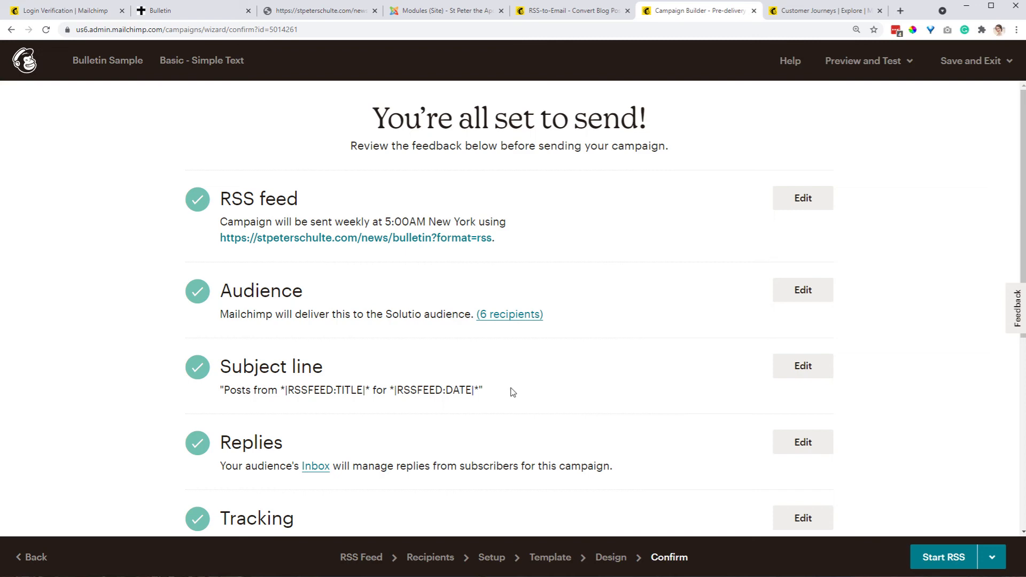
{"action": "scroll", "coordinate": [525, 410], "scroll_direction": "down", "scroll_amount": 2}
{"action": "scroll", "coordinate": [525, 410], "scroll_direction": "down", "scroll_amount": 5}
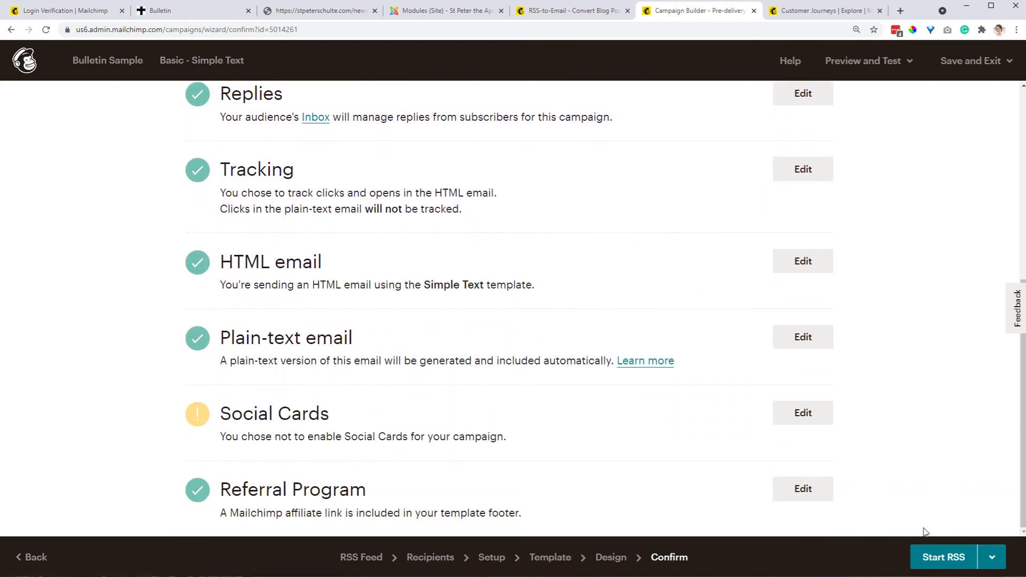
{"action": "left_click", "coordinate": [936, 557]}
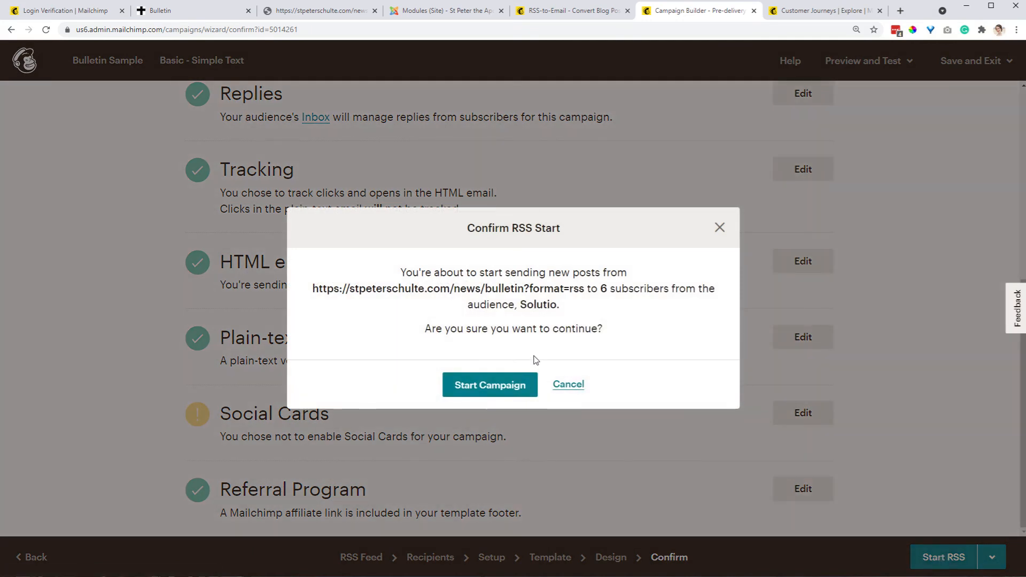
{"action": "left_click", "coordinate": [503, 390]}
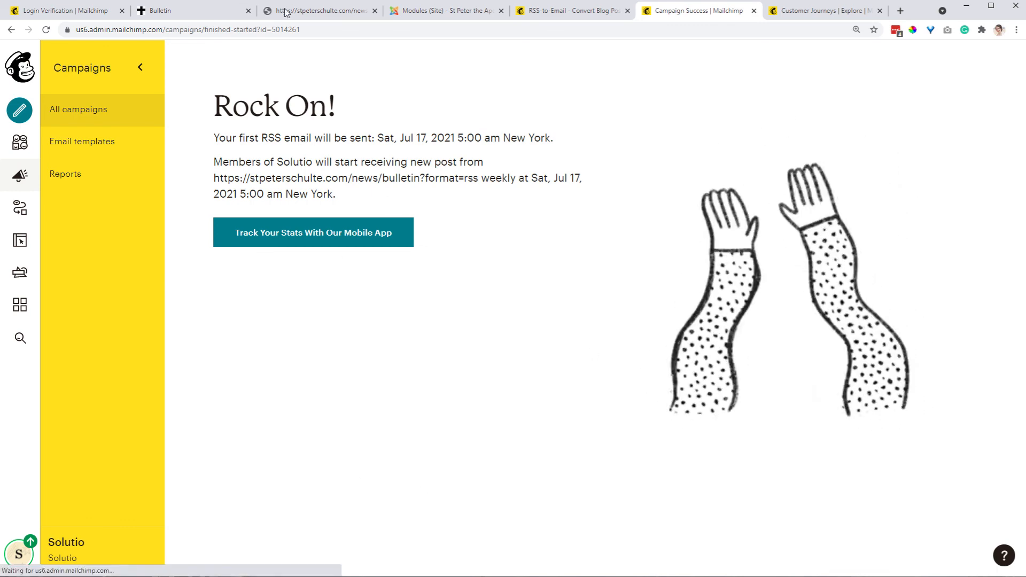
Check the parish bulletin page and its RSS feed in the other browser tabs
{"action": "left_click", "coordinate": [211, 14]}
{"action": "scroll", "coordinate": [336, 368], "scroll_direction": "up", "scroll_amount": 3}
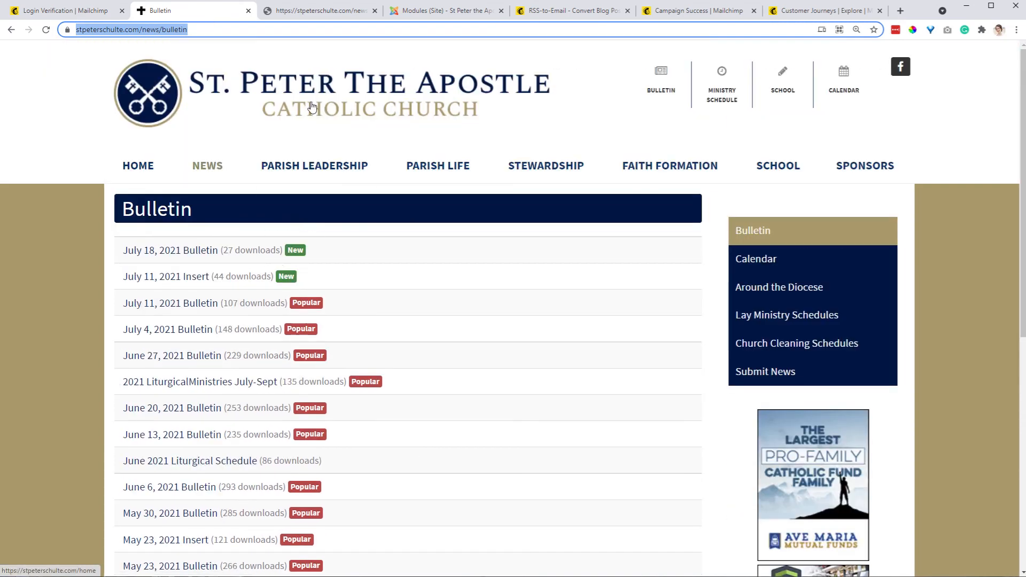
{"action": "left_click", "coordinate": [305, 15]}
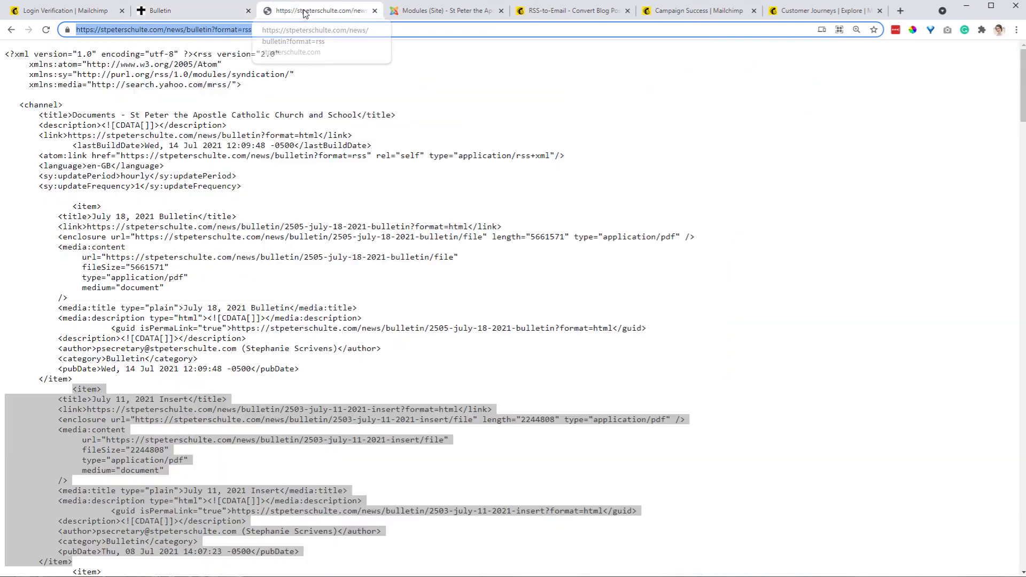
{"action": "left_click", "coordinate": [228, 17]}
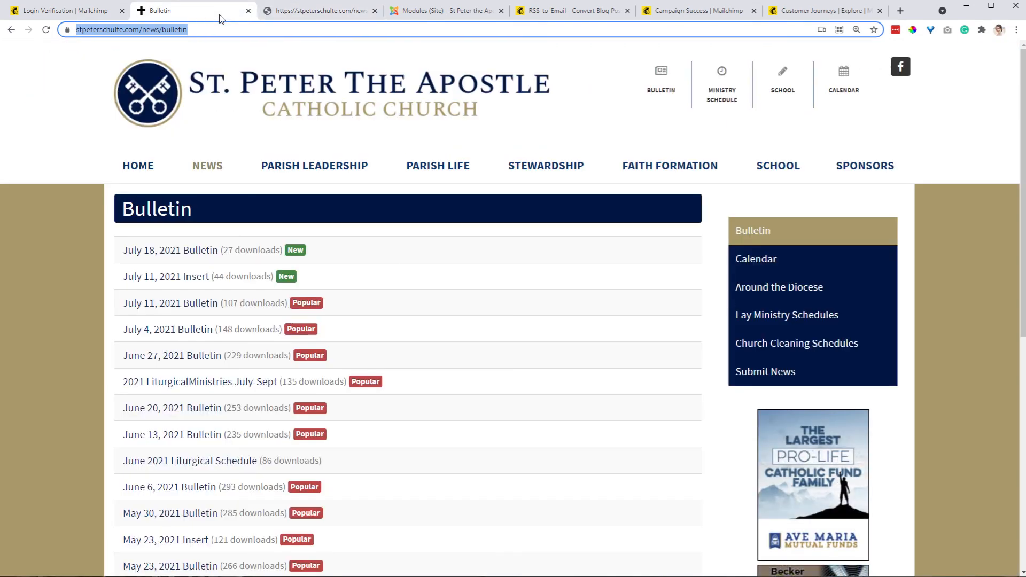
{"action": "left_click", "coordinate": [813, 14]}
{"action": "left_click", "coordinate": [697, 15]}
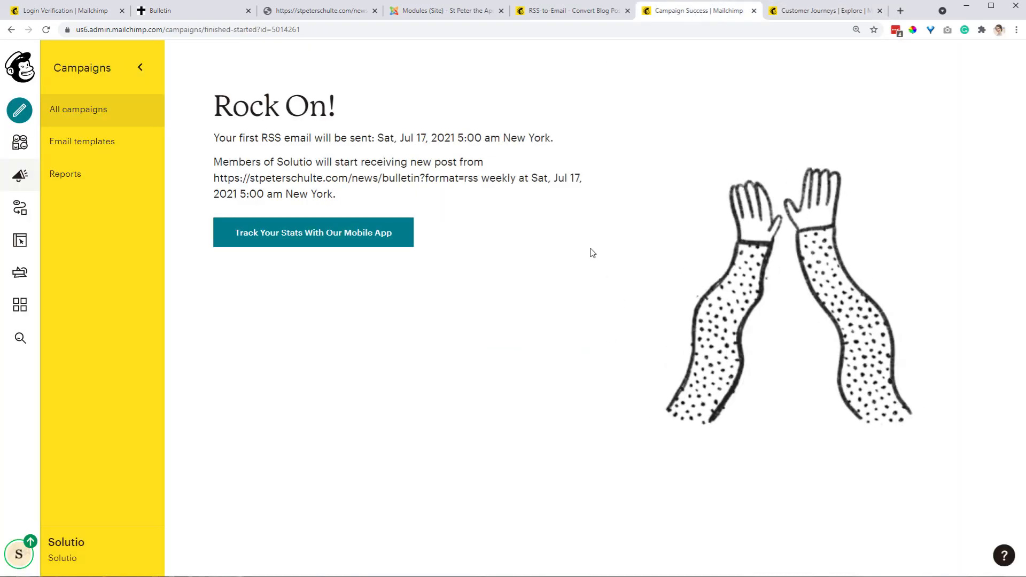